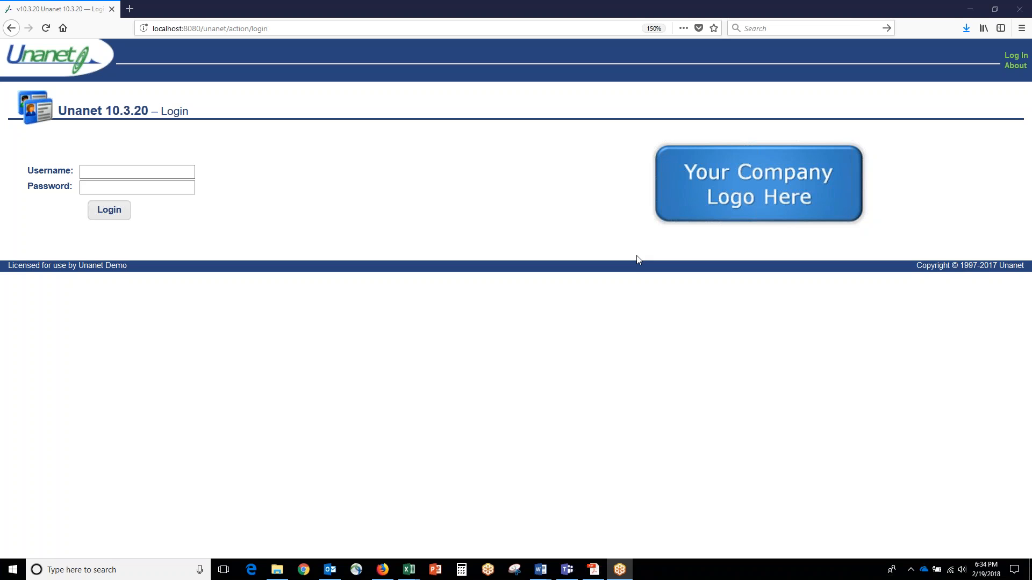
Step: Log in to Unanet with the controller's username and the account password
{"action": "left_click", "coordinate": [178, 172]}
{"action": "type", "text": "f"}
{"action": "left_click", "coordinate": [165, 185]}
{"action": "left_click", "coordinate": [96, 215]}
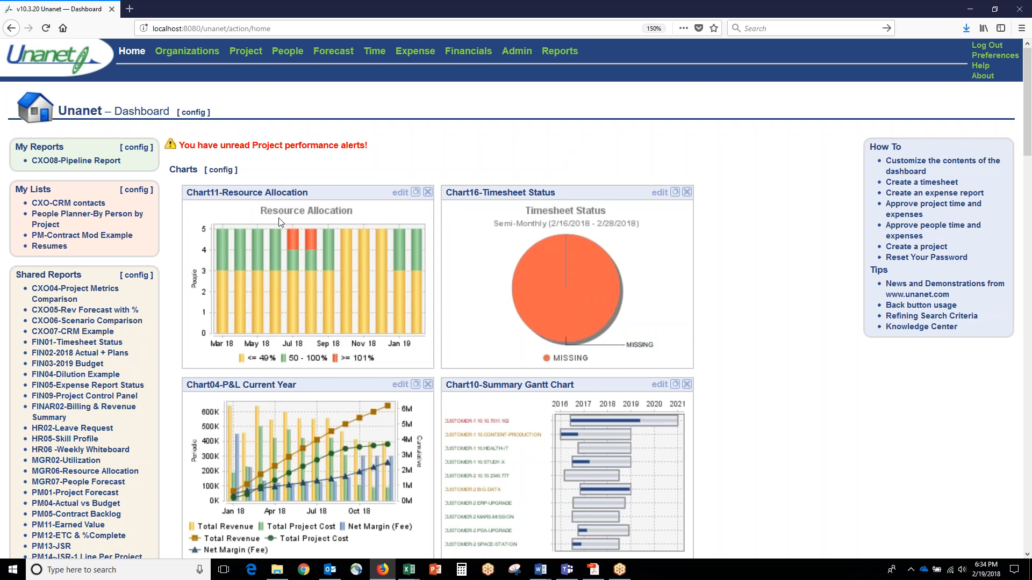
Step: Review the Home dashboard with its shared reports, followed by the Project and Forecast dashboards
{"action": "key", "text": "ctrl+minus"}
{"action": "key", "text": "ctrl+minus"}
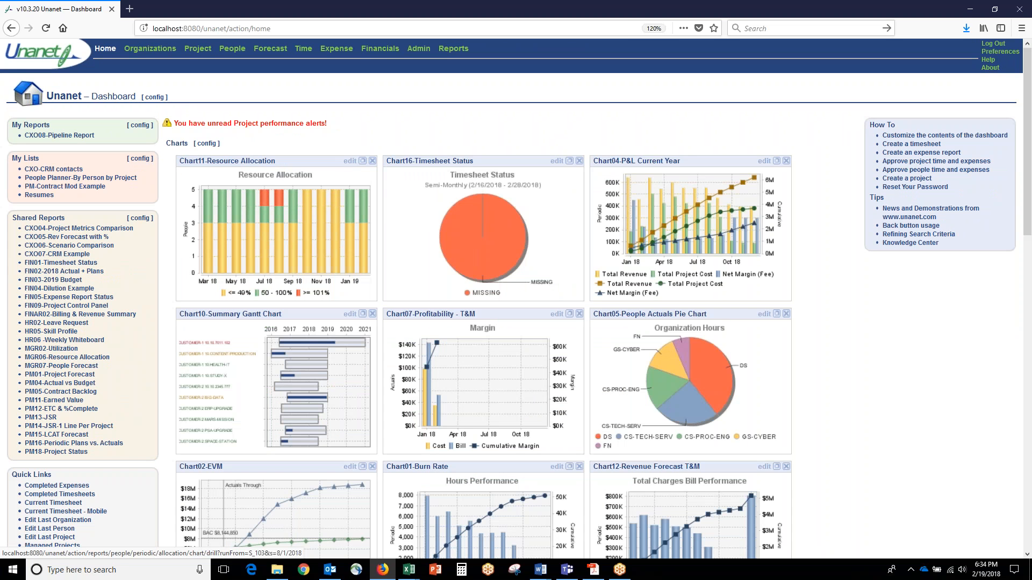
{"action": "left_click_drag", "start_coordinate": [107, 272], "coordinate": [24, 228]}
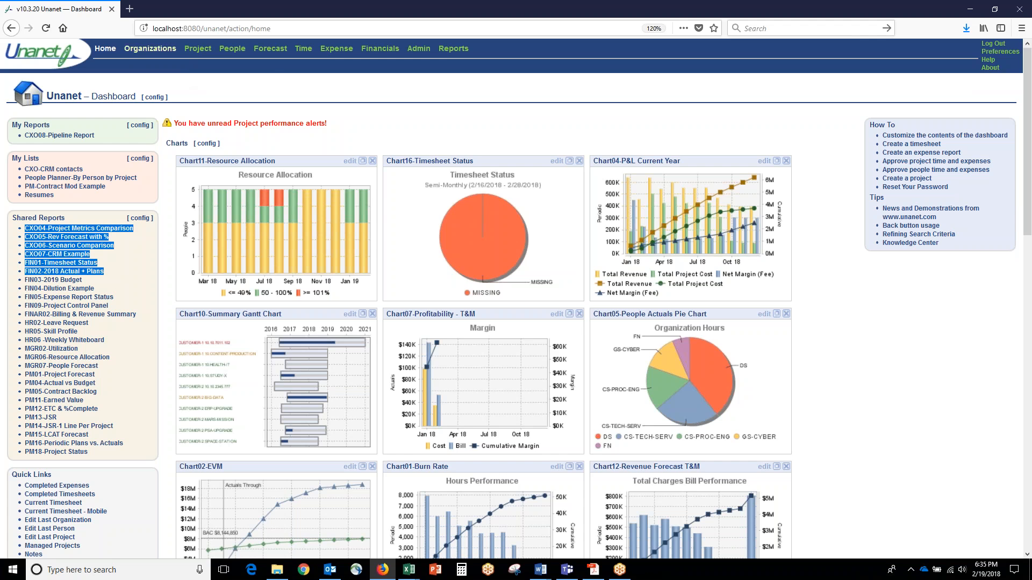
{"action": "left_click", "coordinate": [198, 50]}
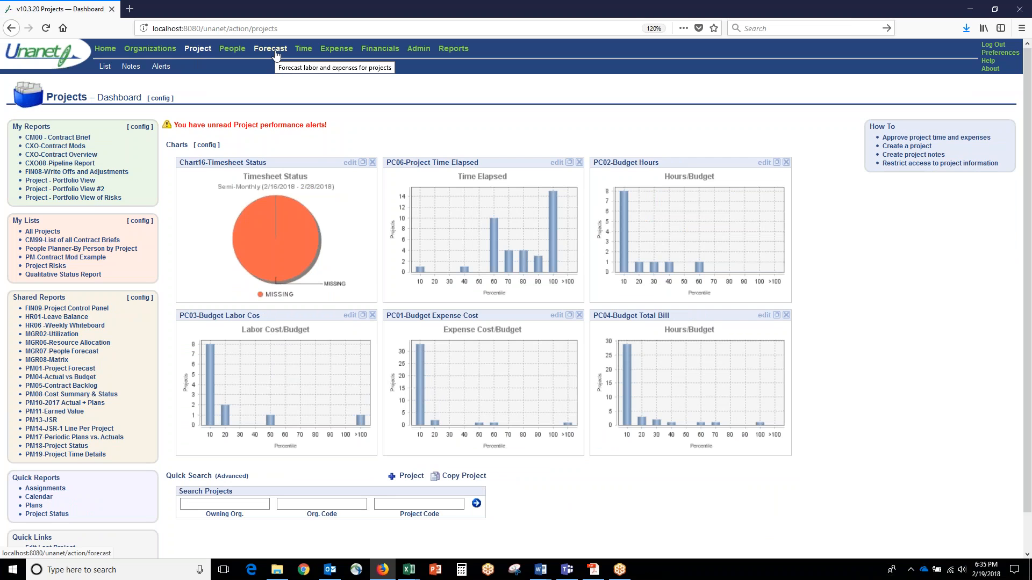
{"action": "left_click", "coordinate": [275, 49]}
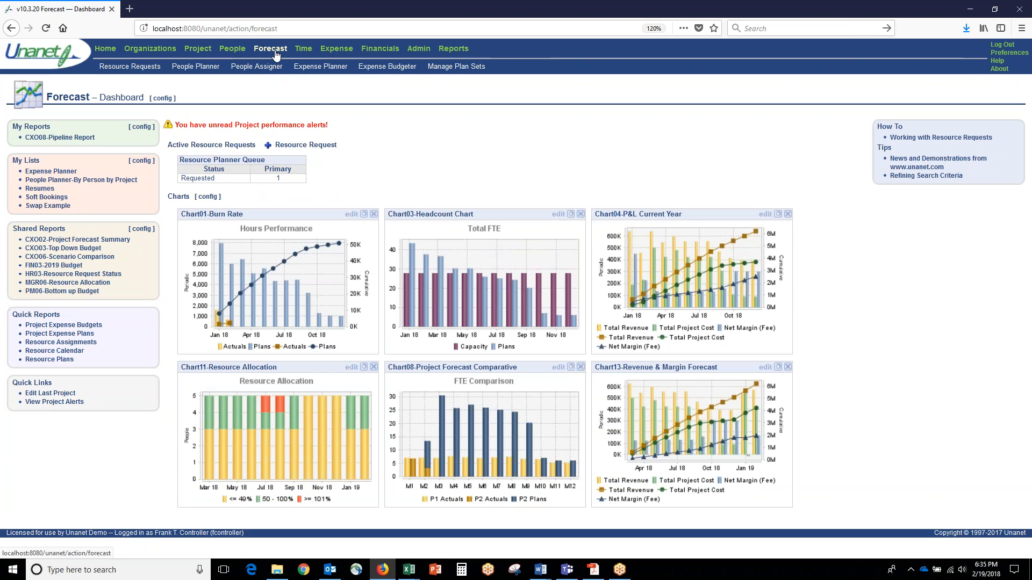
Step: Display the list of all accounts in the accounting section of the Admin setup
{"action": "left_click", "coordinate": [423, 50]}
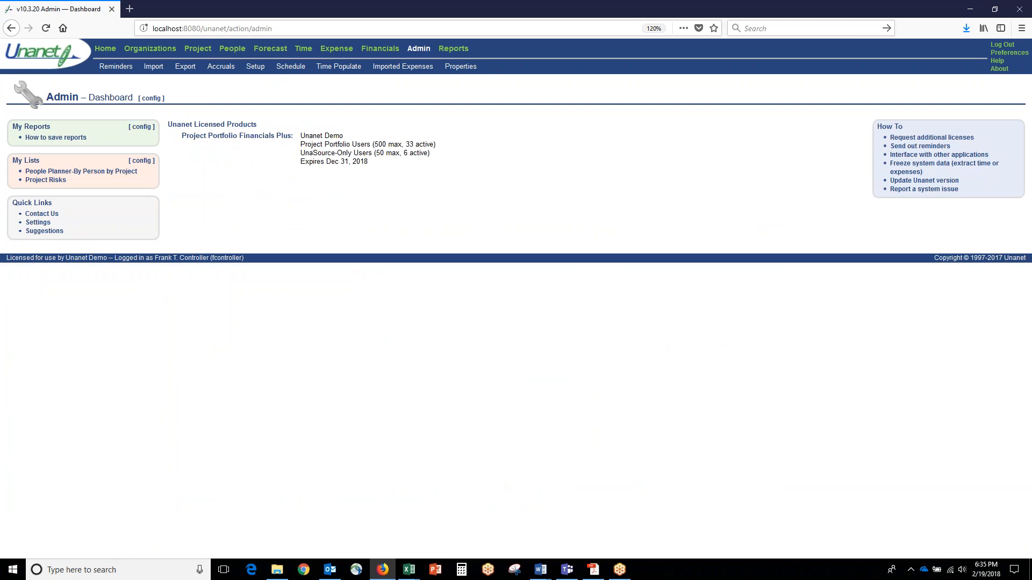
{"action": "left_click", "coordinate": [255, 70]}
{"action": "left_click", "coordinate": [40, 137]}
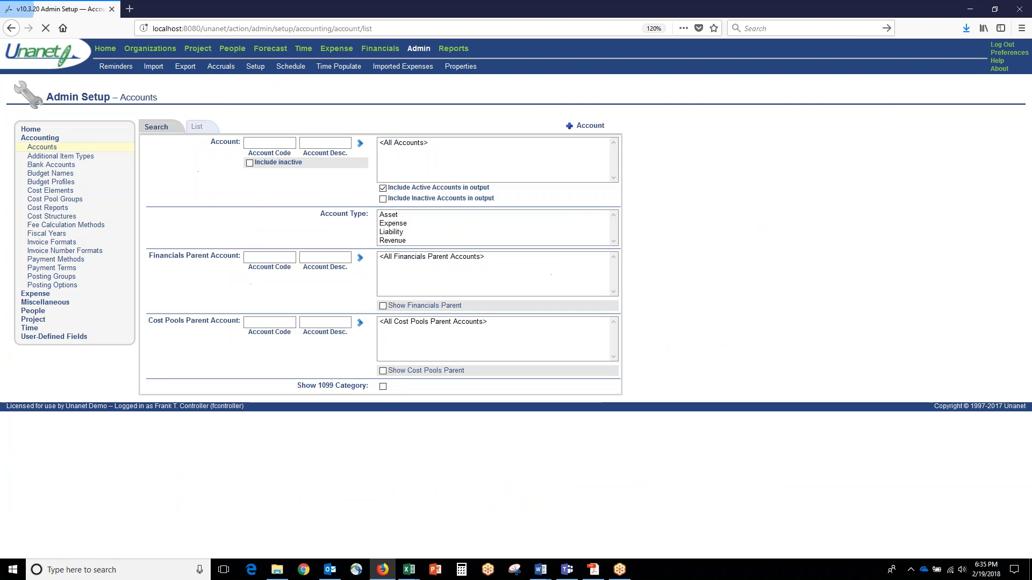
{"action": "left_click", "coordinate": [196, 127]}
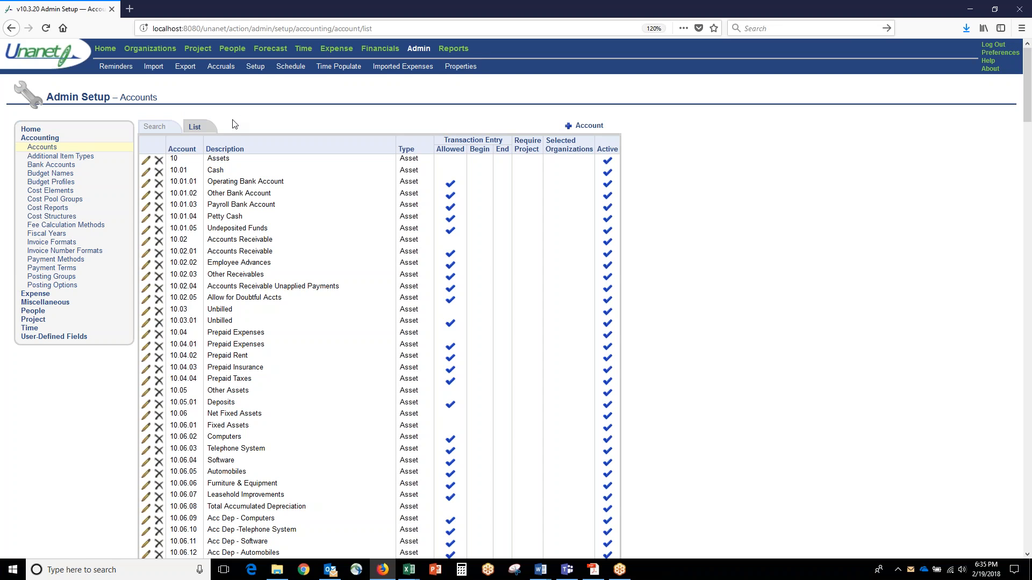
Step: Open the Operating Bank Account for editing and examine its account type choices and transaction entry begin and end dates
{"action": "left_click", "coordinate": [146, 184]}
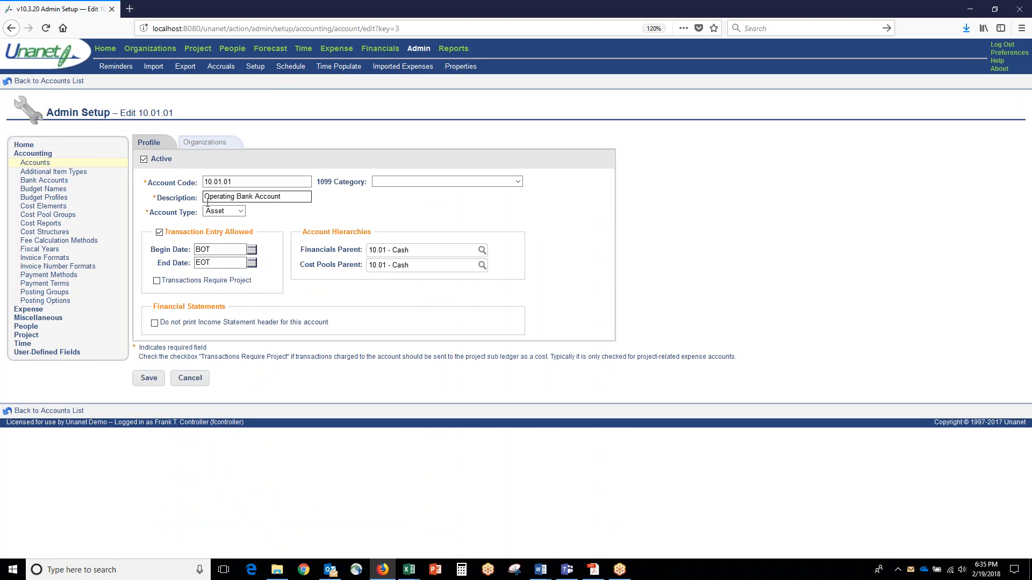
{"action": "left_click", "coordinate": [240, 213]}
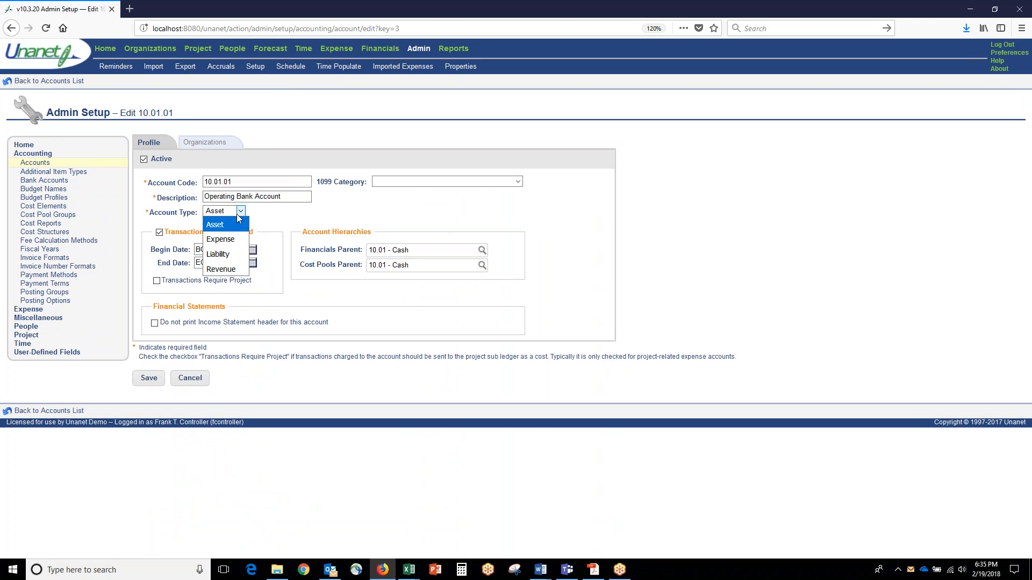
{"action": "left_click", "coordinate": [281, 209]}
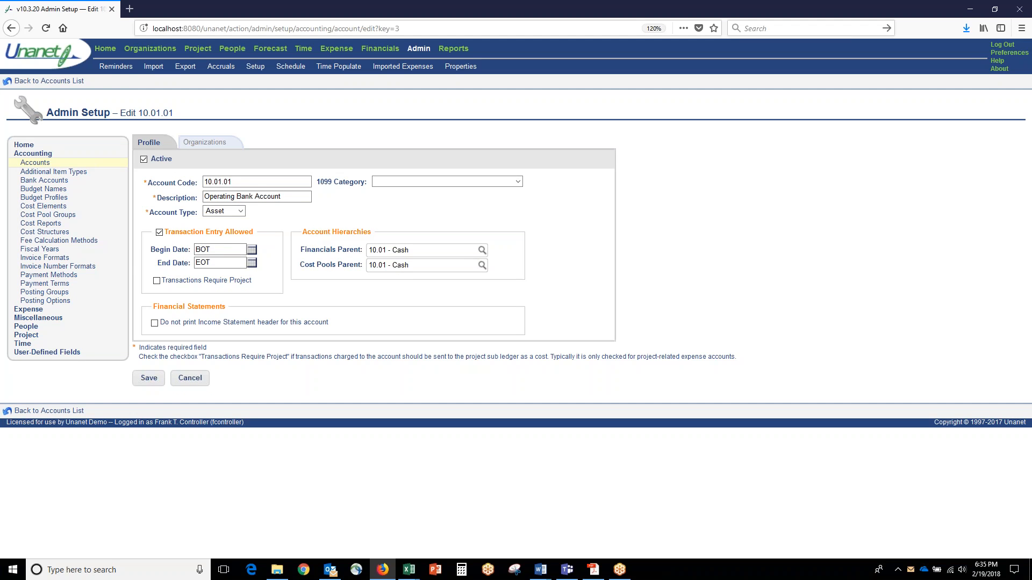
{"action": "left_click_drag", "start_coordinate": [151, 249], "coordinate": [194, 266]}
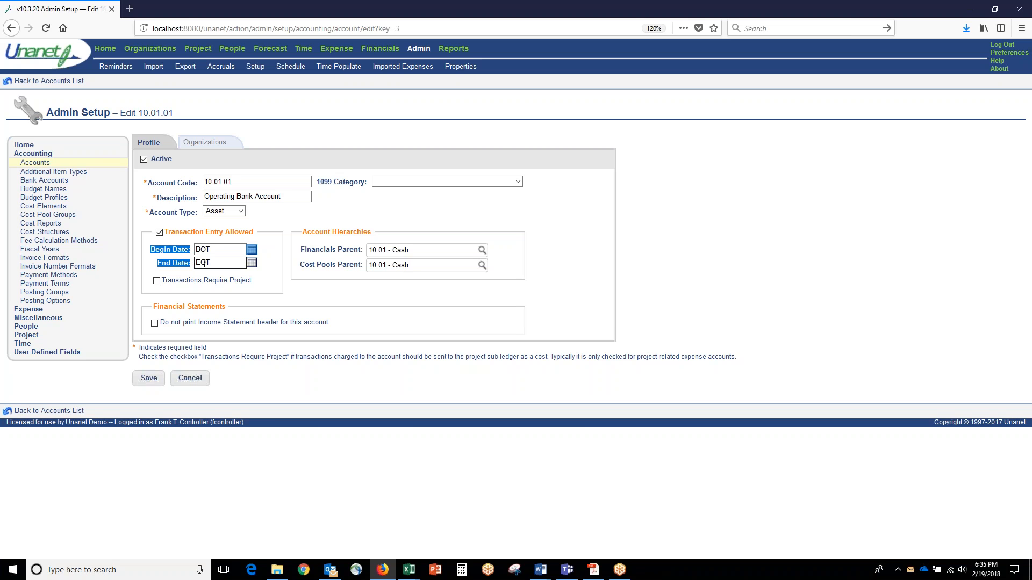
Step: Restrict the Operating Bank Account to selected organizations, choosing GS – Government Services with its sub-organizations
{"action": "left_click", "coordinate": [199, 144]}
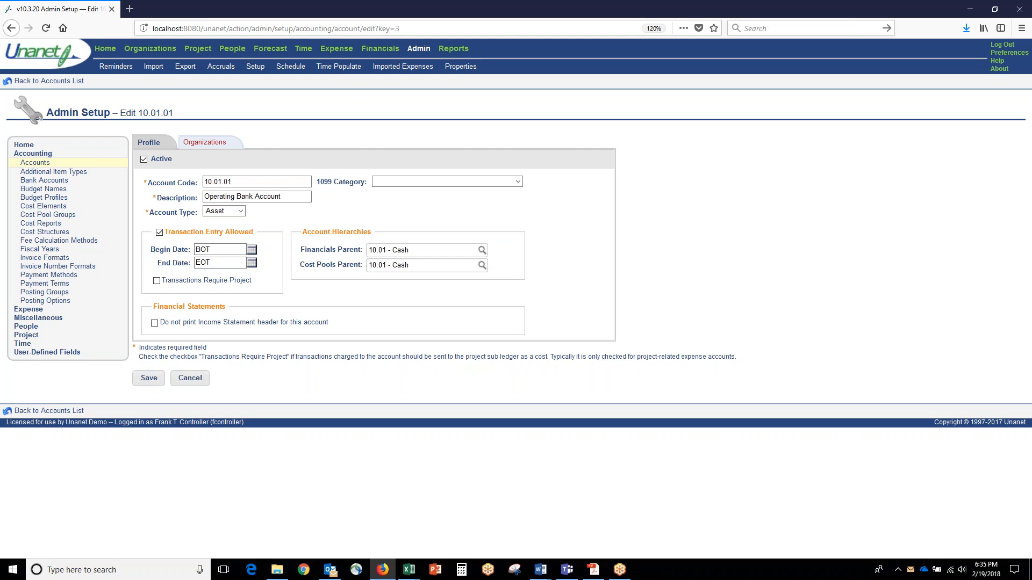
{"action": "left_click", "coordinate": [146, 179]}
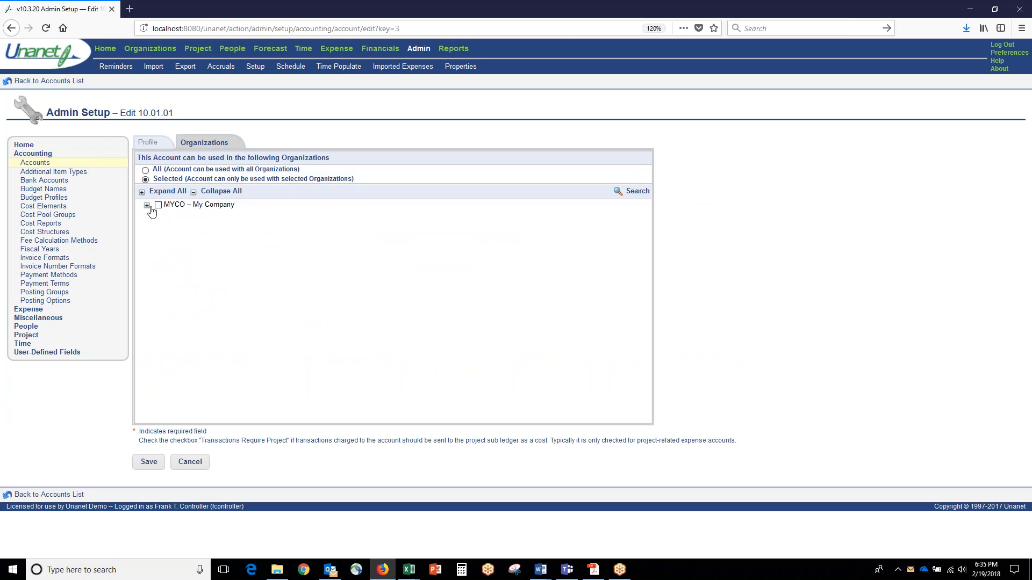
{"action": "left_click", "coordinate": [147, 206]}
{"action": "left_click", "coordinate": [158, 226]}
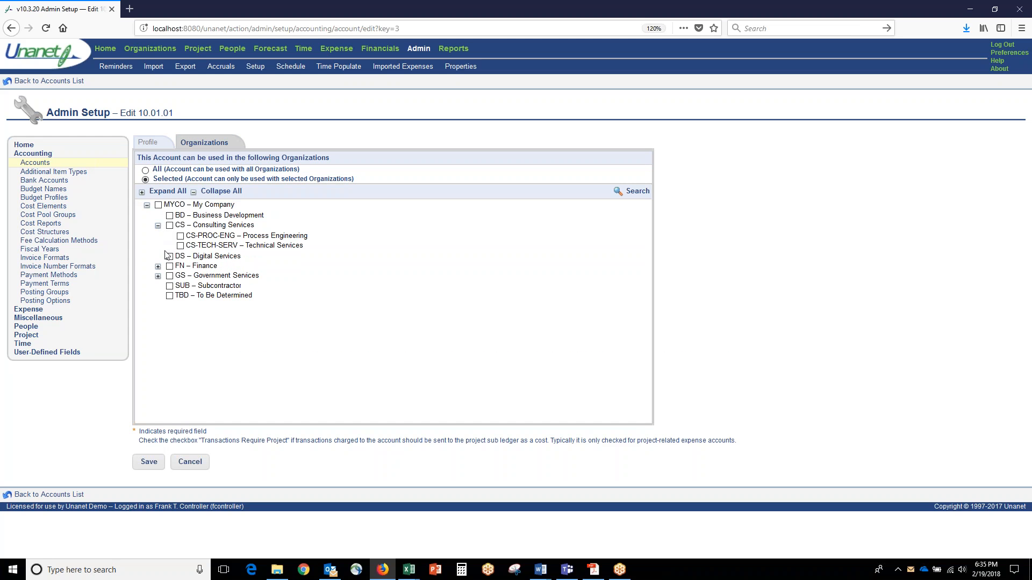
{"action": "left_click", "coordinate": [158, 276]}
{"action": "left_click", "coordinate": [169, 276]}
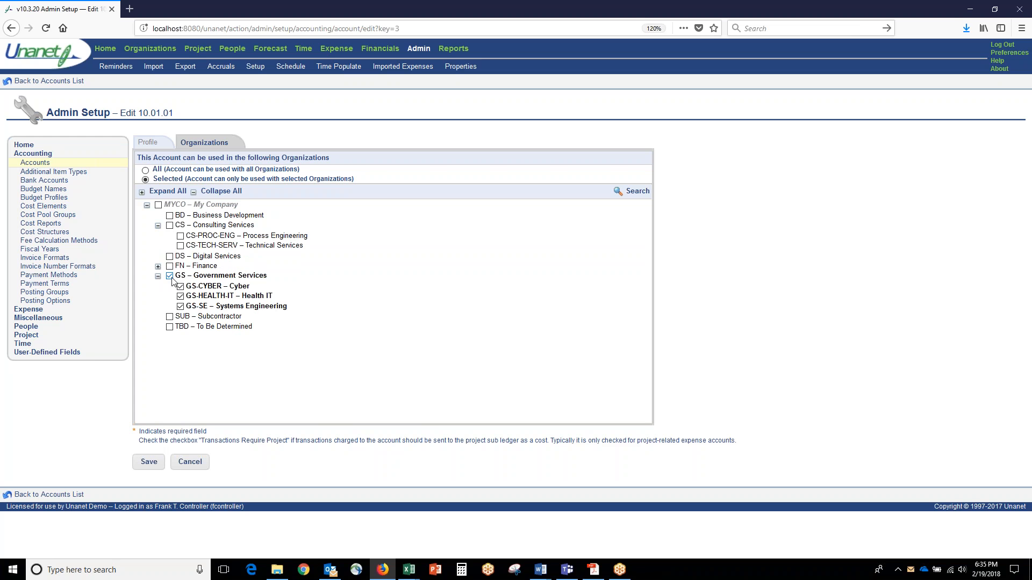
{"action": "key", "text": "ctrl+plus"}
{"action": "key", "text": "ctrl+plus"}
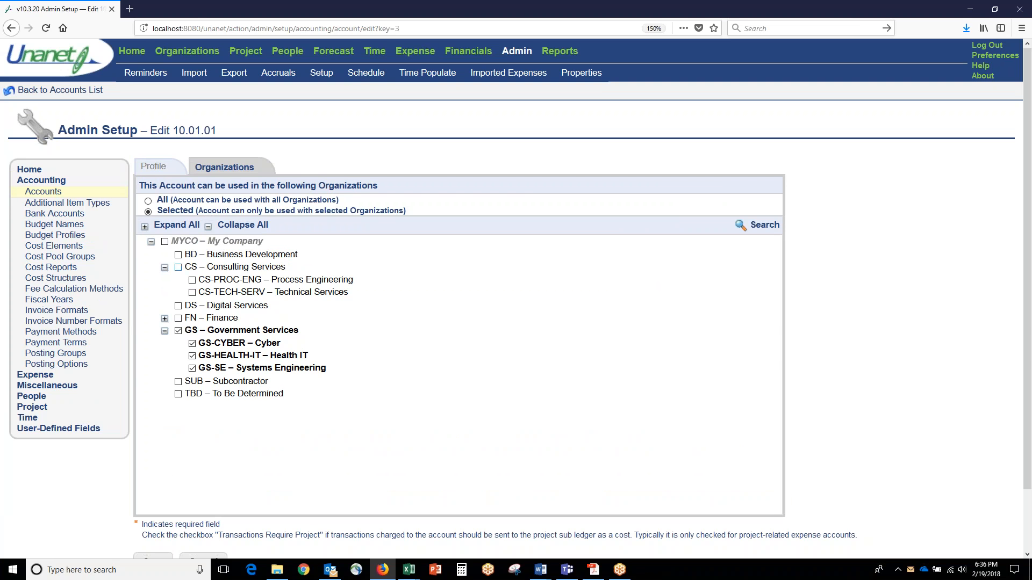
Step: Leave the account without saving and examine the debit and credit account choices of the Additional Charge item type
{"action": "left_click", "coordinate": [61, 203]}
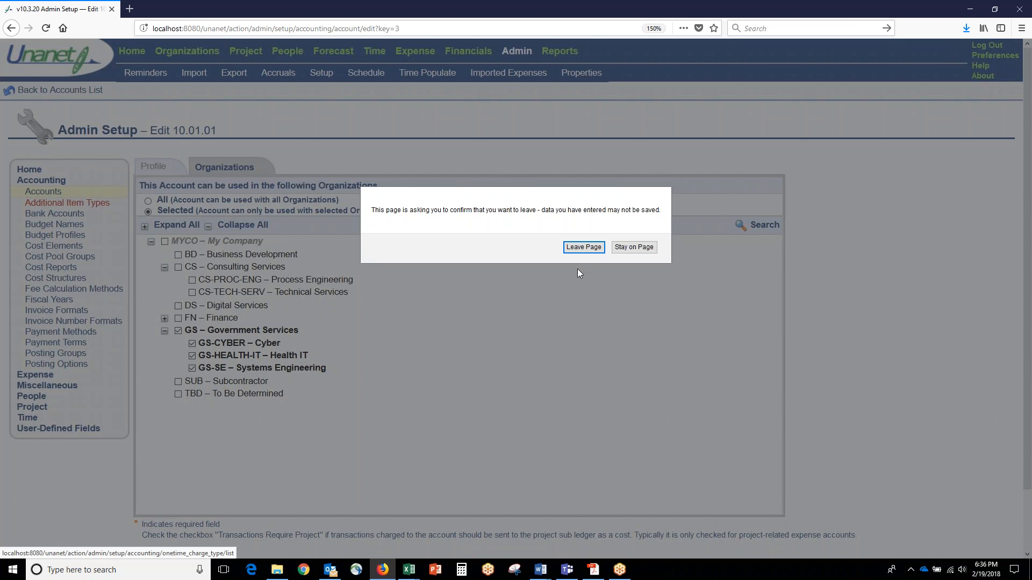
{"action": "left_click", "coordinate": [595, 249]}
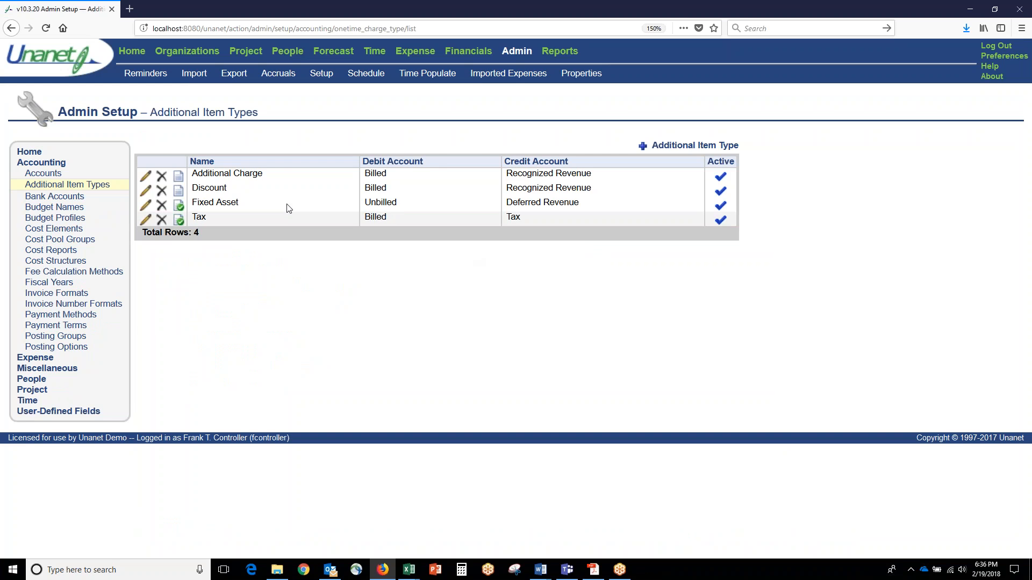
{"action": "left_click", "coordinate": [145, 178]}
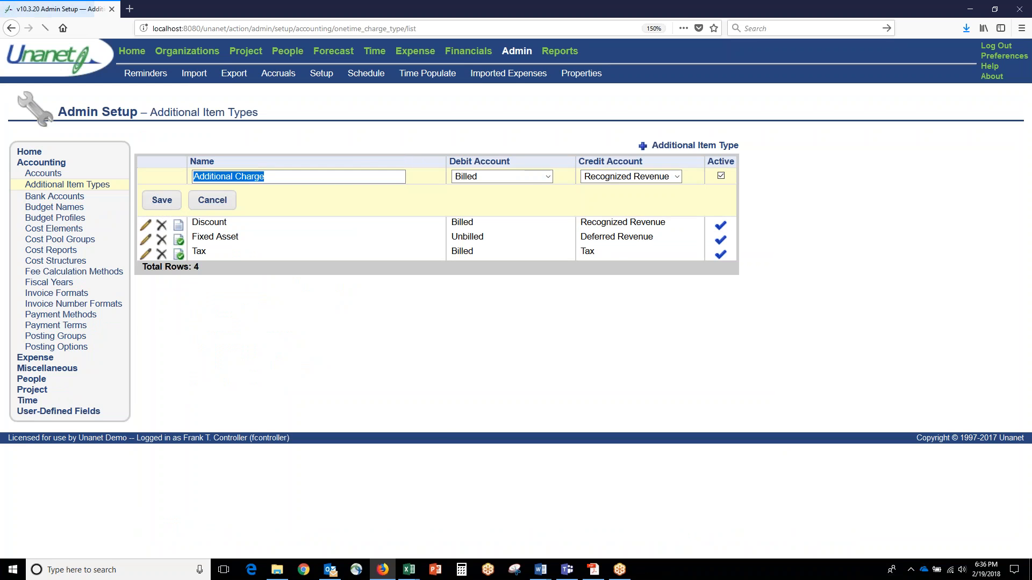
{"action": "left_click", "coordinate": [531, 181]}
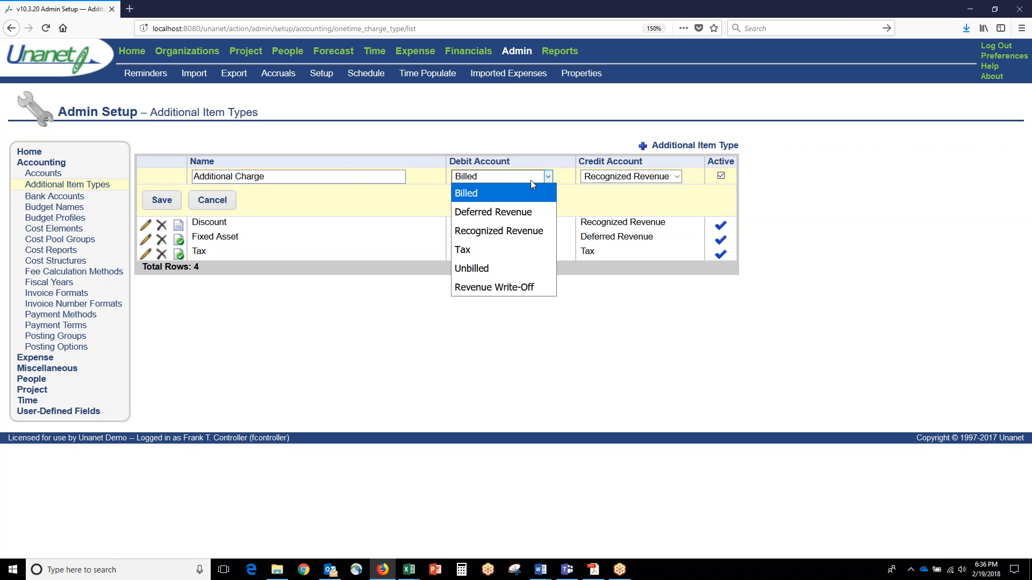
{"action": "left_click", "coordinate": [655, 178]}
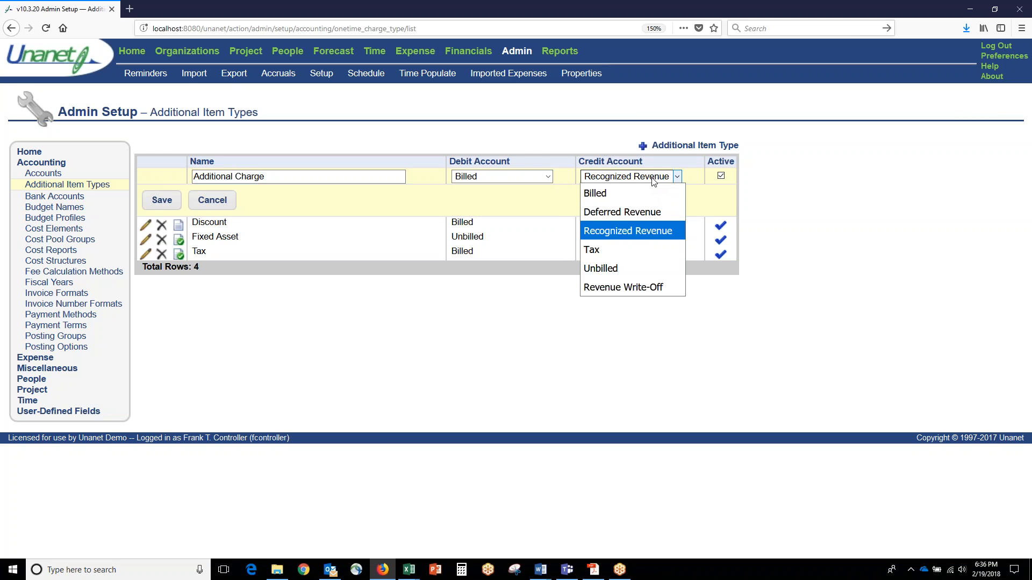
Step: Review the accounting Posting Options for cost plus bill and recognition rates, labor posting and expense report posting
{"action": "left_click", "coordinate": [71, 349]}
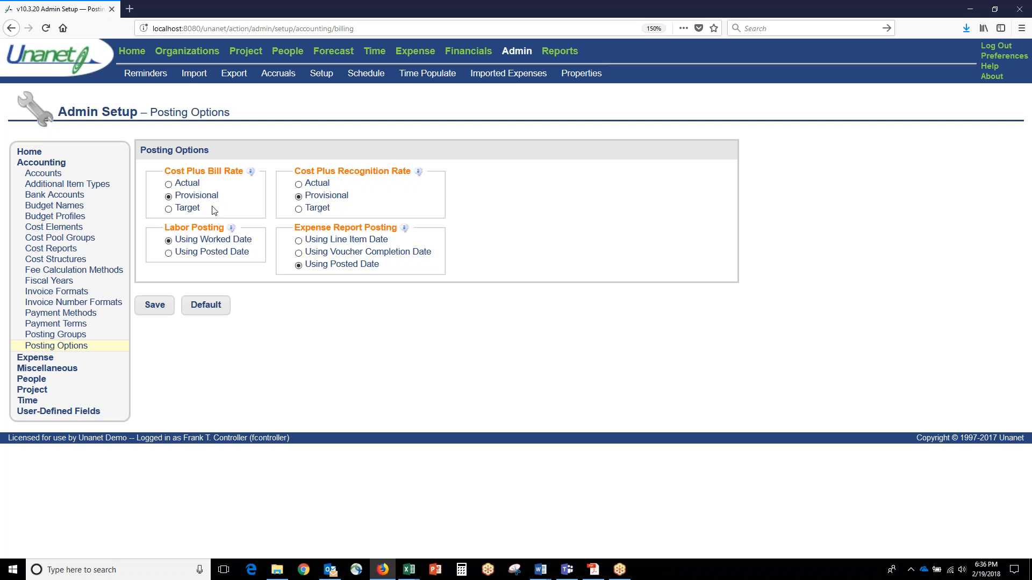
{"action": "left_click_drag", "start_coordinate": [178, 195], "coordinate": [226, 196]}
{"action": "left_click_drag", "start_coordinate": [306, 195], "coordinate": [332, 185]}
{"action": "left_click_drag", "start_coordinate": [177, 241], "coordinate": [254, 239]}
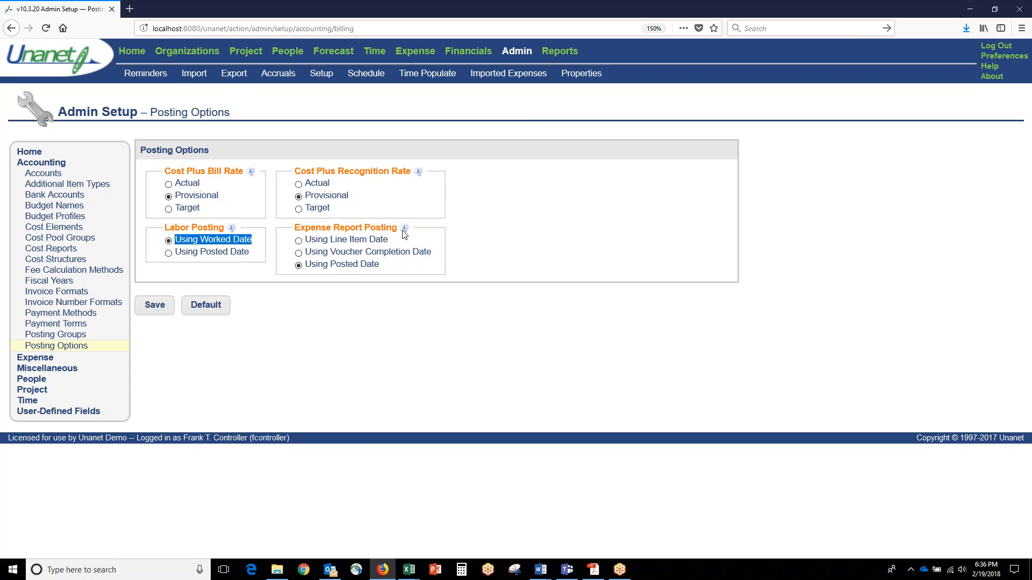
{"action": "mouse_move", "coordinate": [404, 233]}
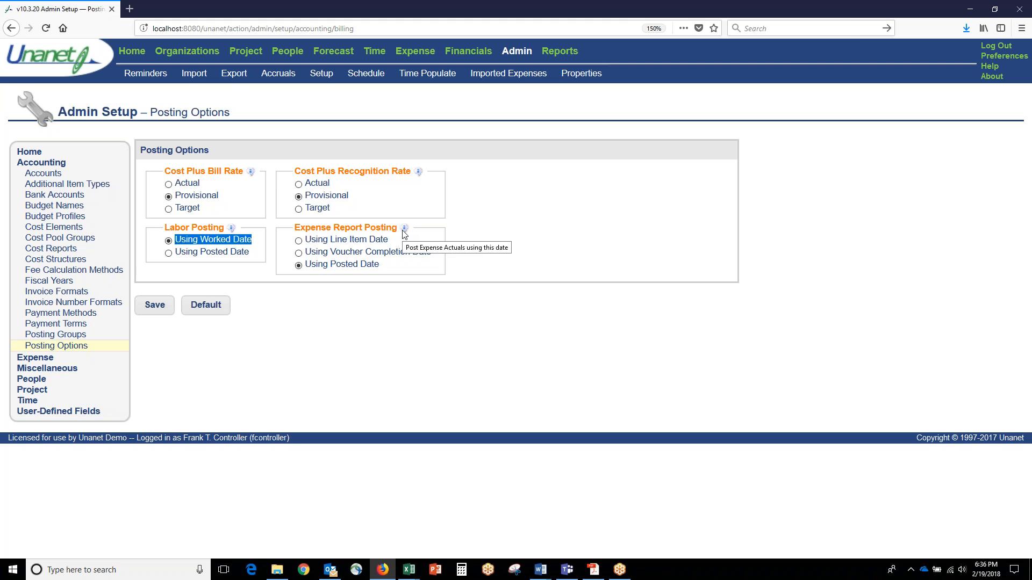
Step: Review the accounting setup lists of invoice number formats and payment terms
{"action": "left_click", "coordinate": [72, 304]}
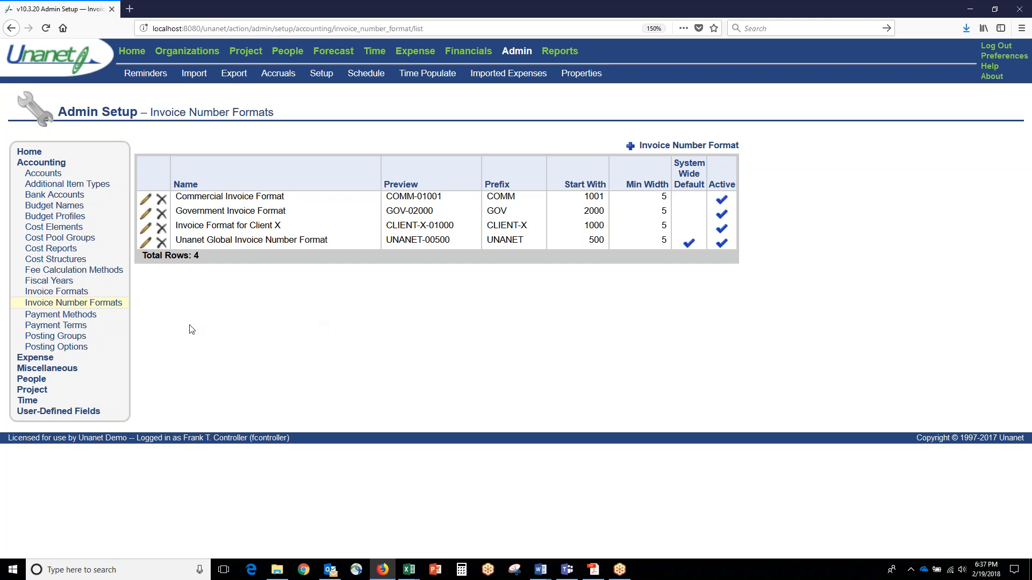
{"action": "left_click", "coordinate": [77, 327]}
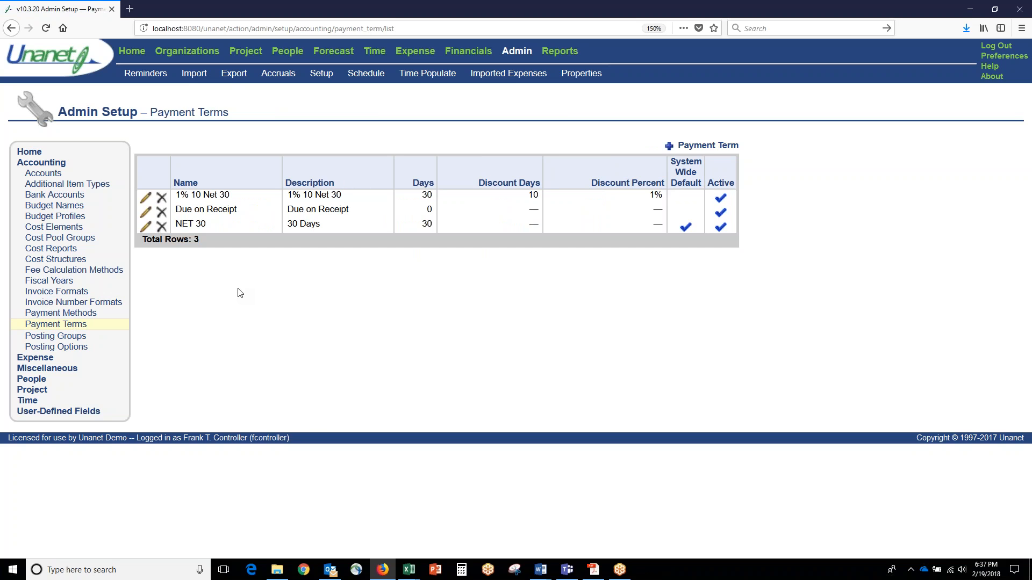
Step: Open the invoice format A Standard Detail Invoice for editing and look through its summary settings and full invoice preview
{"action": "left_click", "coordinate": [62, 294]}
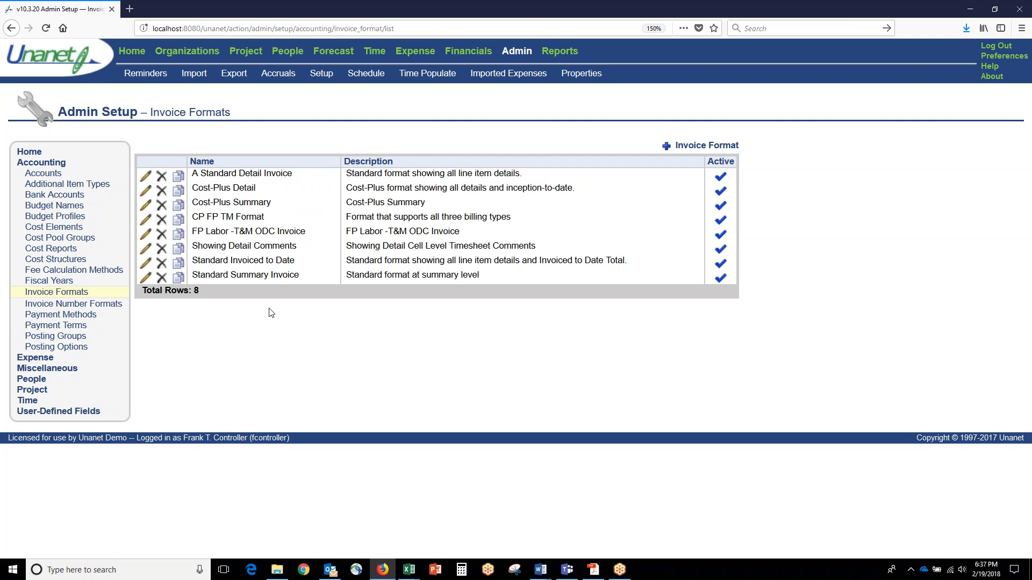
{"action": "key", "text": "ctrl+plus"}
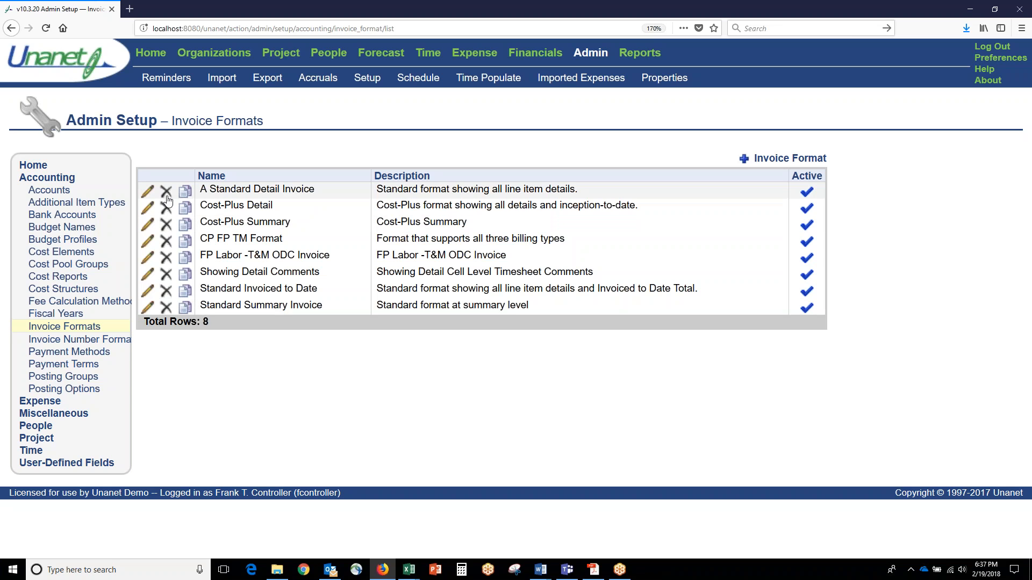
{"action": "left_click", "coordinate": [149, 192]}
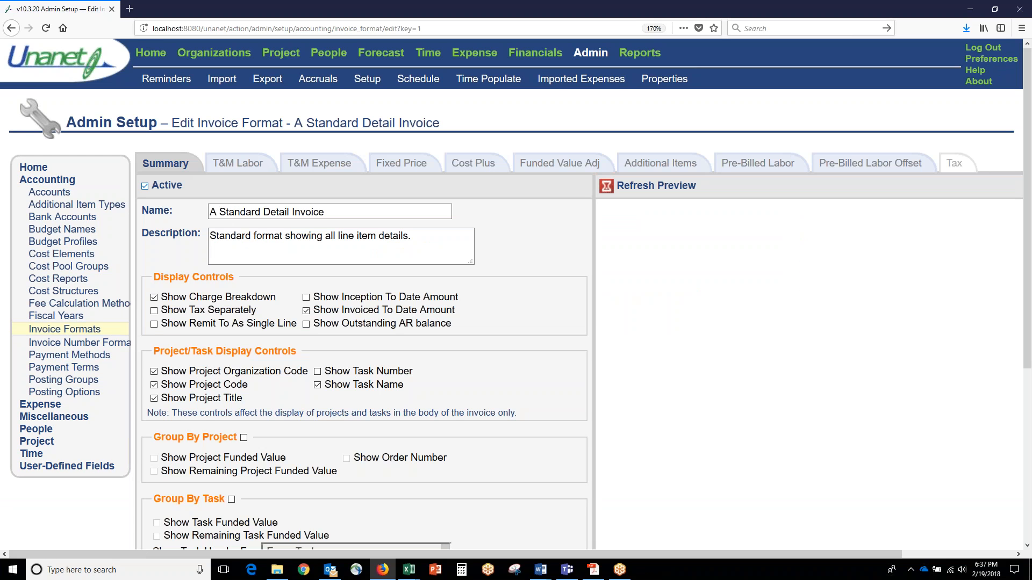
{"action": "key", "text": "ctrl+minus"}
{"action": "key", "text": "ctrl+minus"}
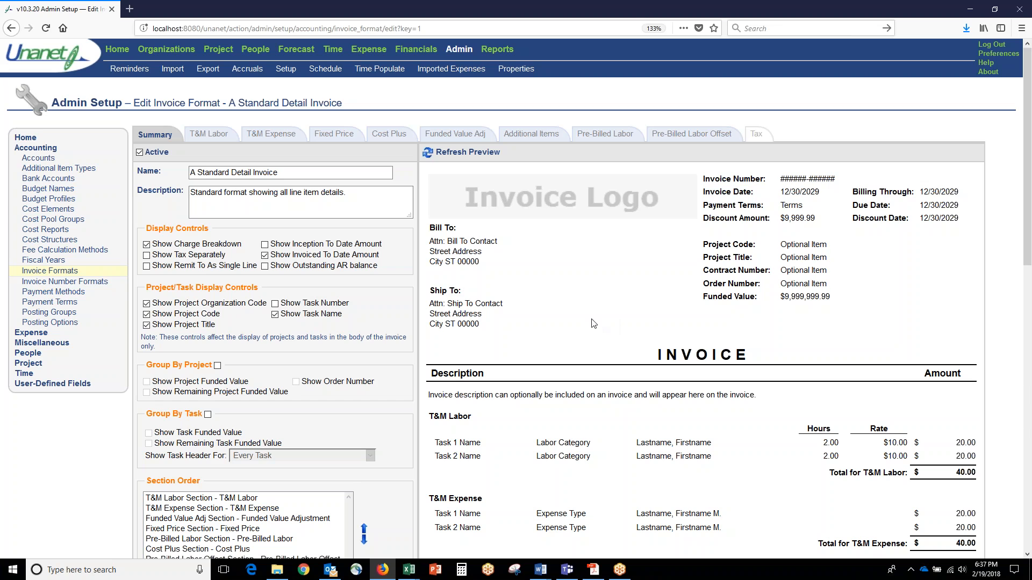
{"action": "scroll", "coordinate": [616, 318], "scroll_direction": "down", "scroll_amount": 3}
{"action": "scroll", "coordinate": [616, 320], "scroll_direction": "down", "scroll_amount": 5}
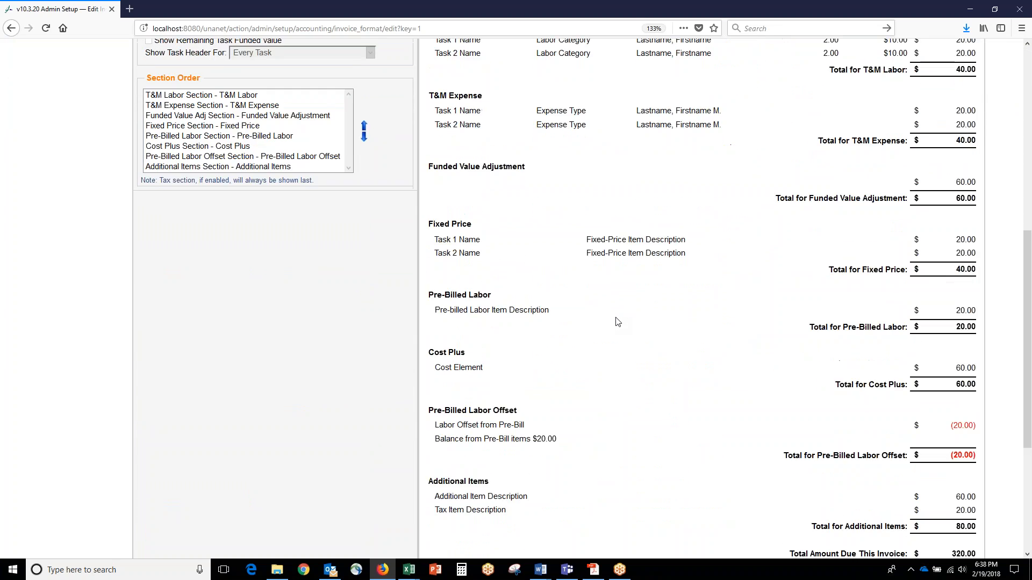
{"action": "scroll", "coordinate": [617, 321], "scroll_direction": "up", "scroll_amount": 8}
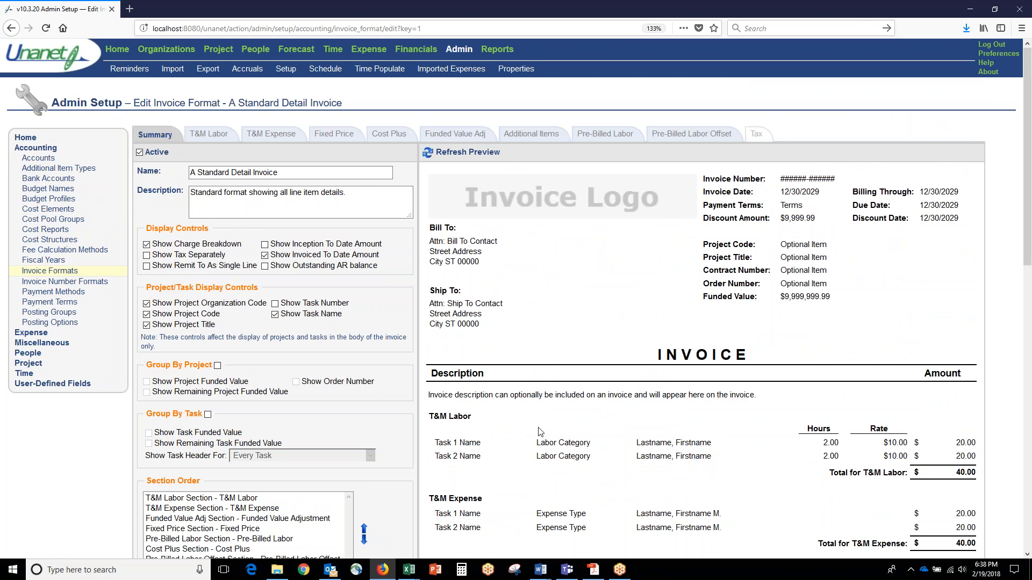
Step: Show comments and work dates in the invoice format's T&M Labor section and review them in the refreshed preview
{"action": "left_click", "coordinate": [215, 134]}
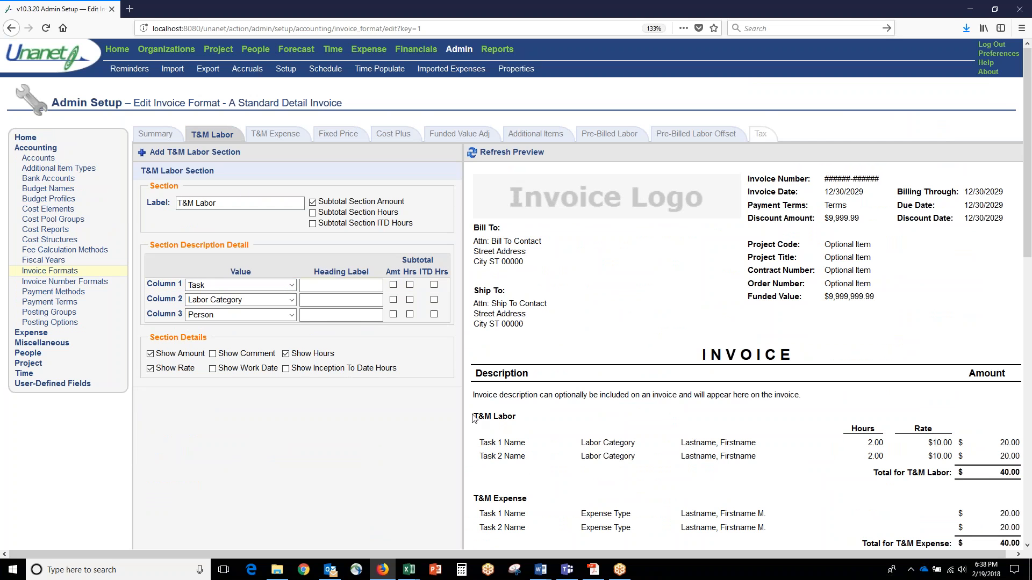
{"action": "left_click_drag", "start_coordinate": [473, 417], "coordinate": [776, 466]}
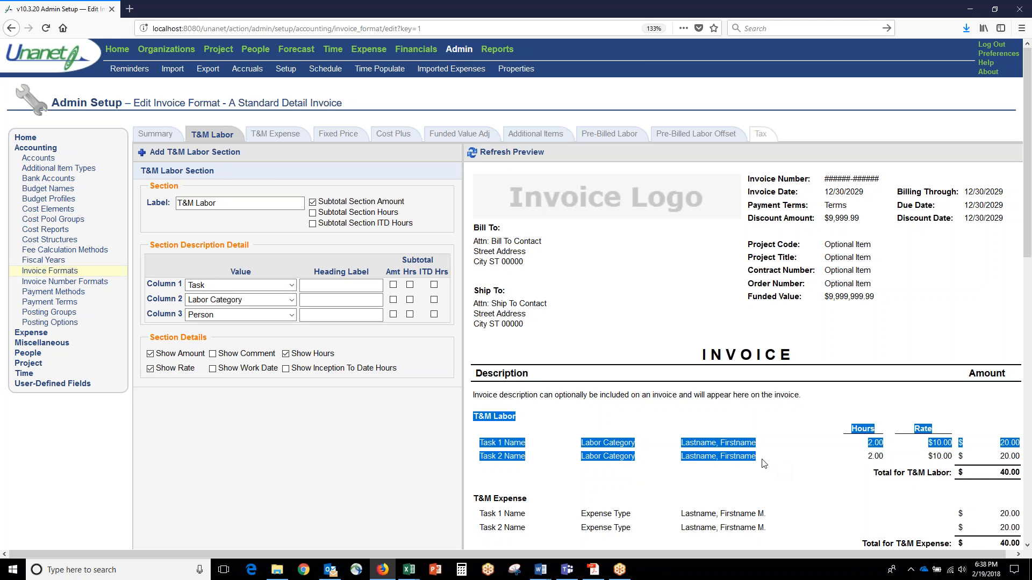
{"action": "left_click", "coordinate": [213, 354]}
{"action": "left_click", "coordinate": [213, 369]}
{"action": "left_click_drag", "start_coordinate": [217, 354], "coordinate": [278, 360]}
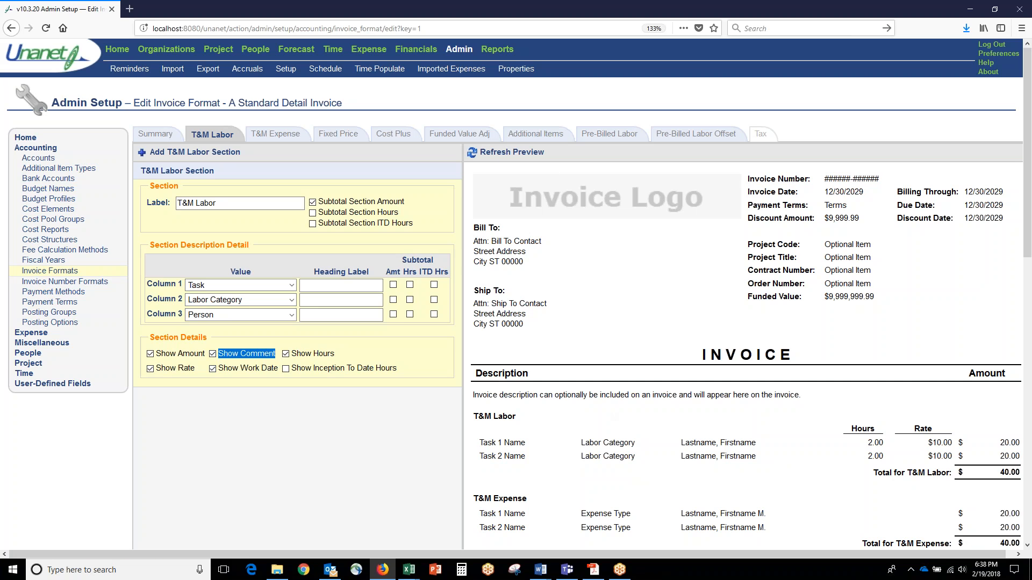
{"action": "left_click", "coordinate": [495, 158]}
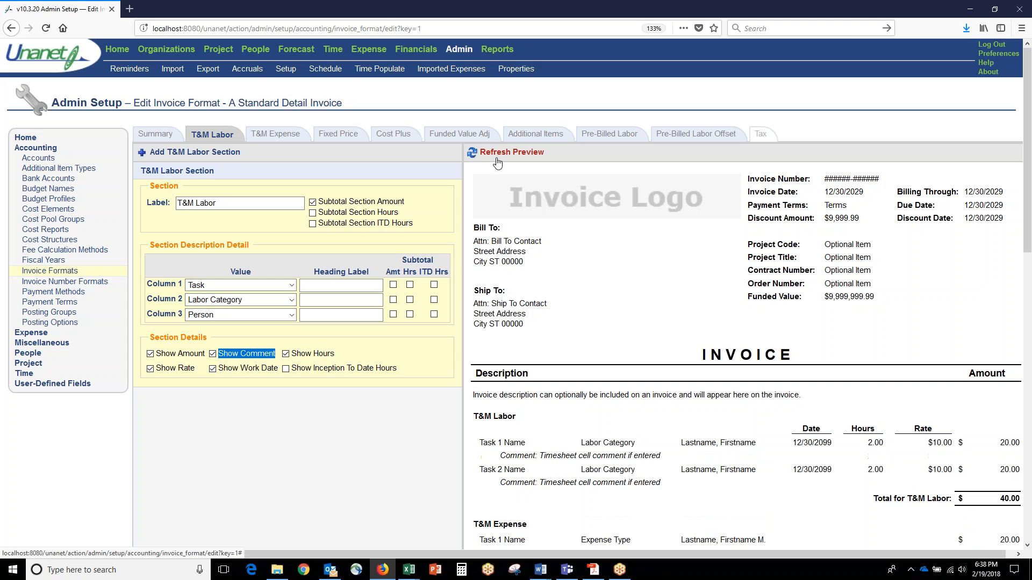
{"action": "left_click_drag", "start_coordinate": [499, 456], "coordinate": [660, 456]}
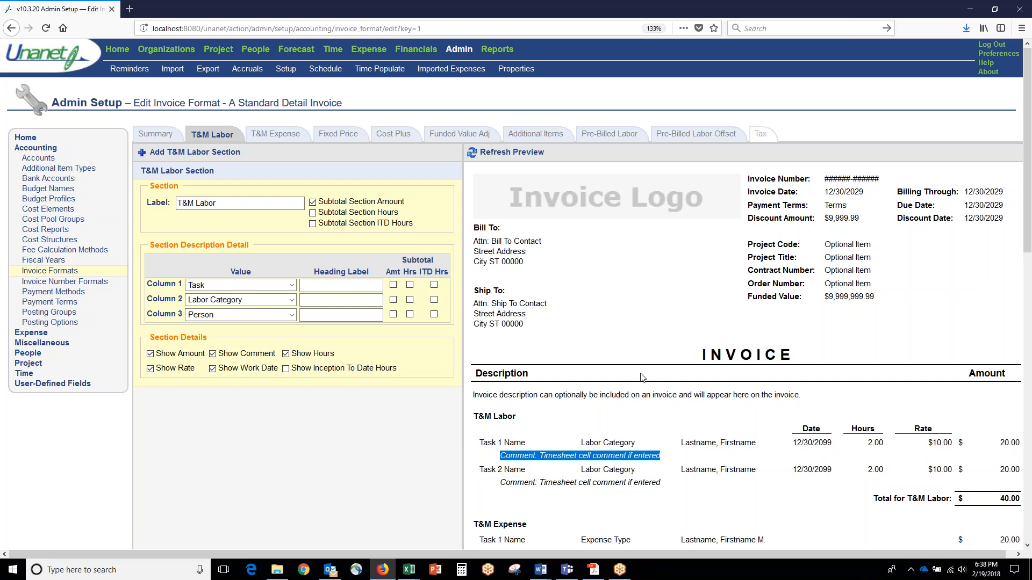
Step: Leave the invoice format without saving and preview the Company Logo picture from the admin setup images
{"action": "left_click", "coordinate": [289, 79]}
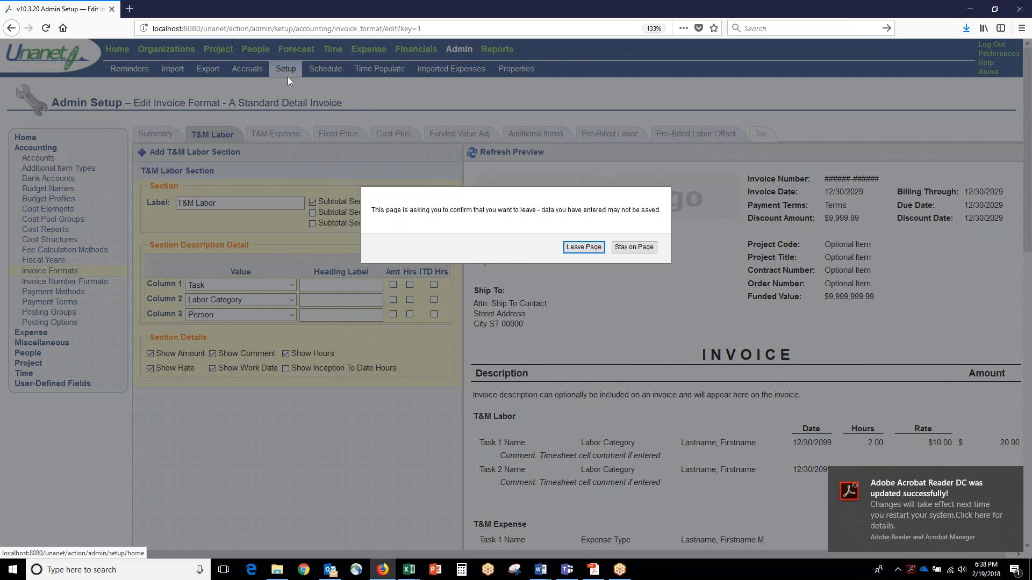
{"action": "left_click", "coordinate": [583, 247]}
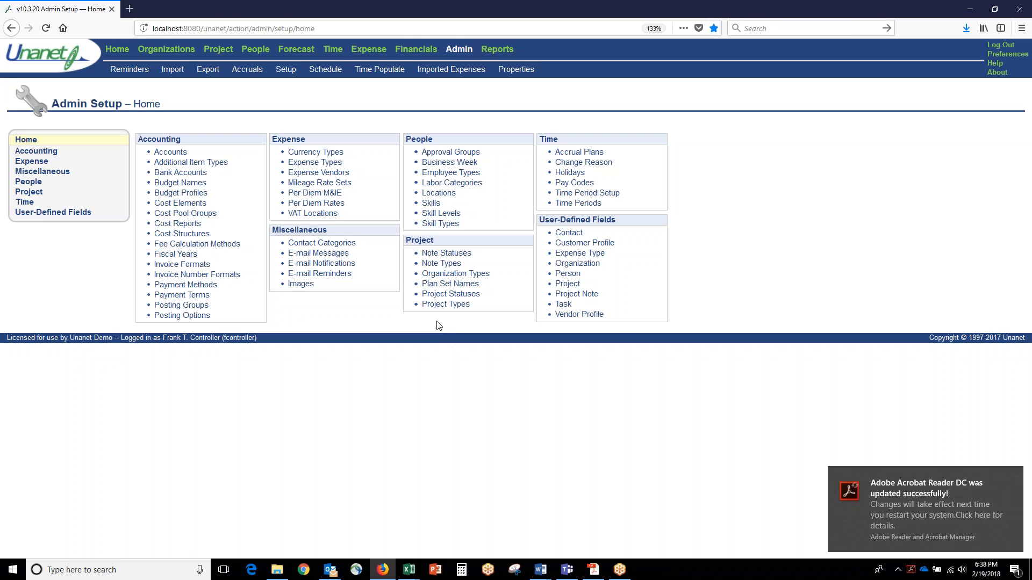
{"action": "left_click", "coordinate": [300, 284]}
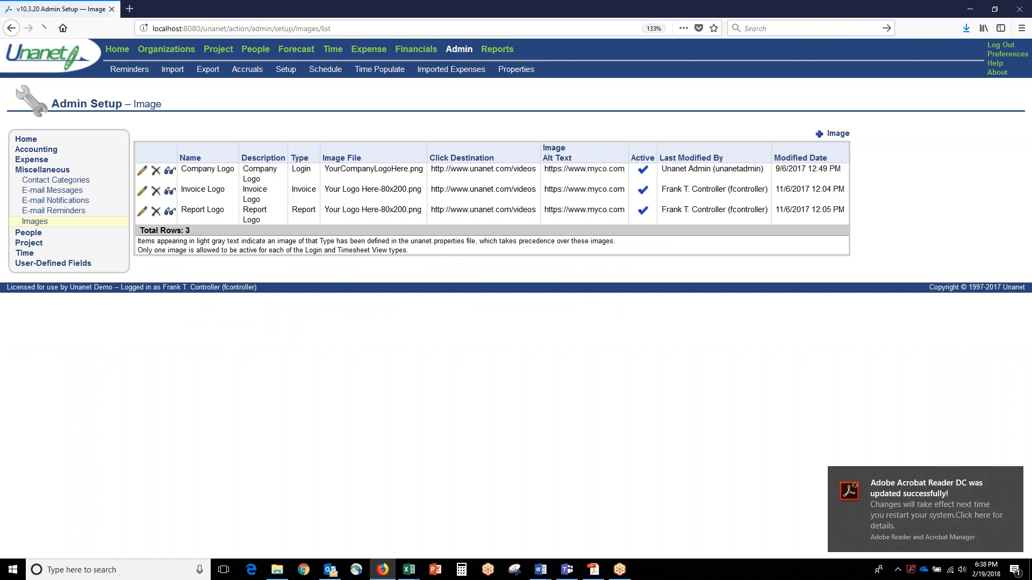
{"action": "left_click", "coordinate": [170, 174]}
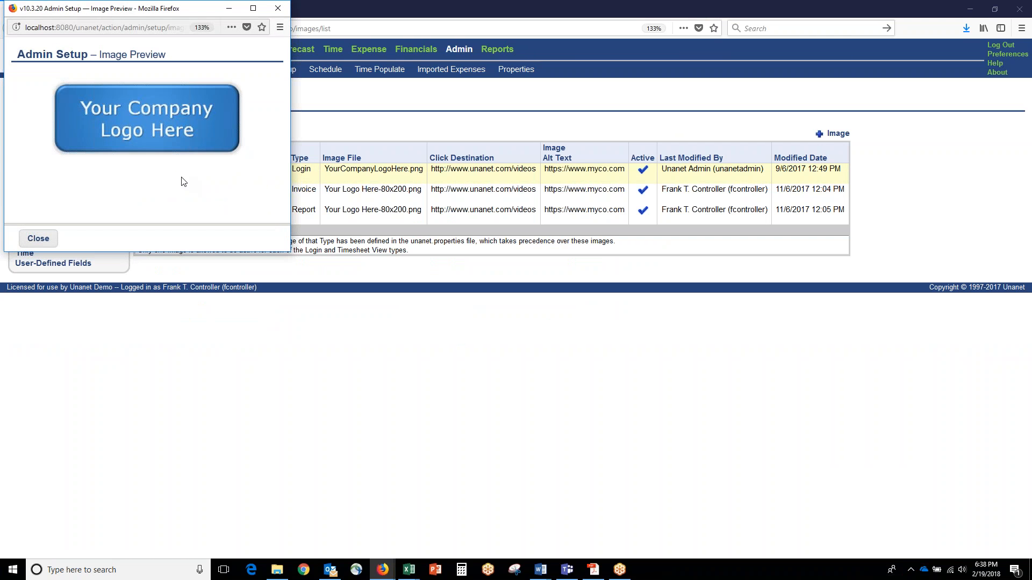
{"action": "left_click", "coordinate": [38, 238]}
Step: Search the organization contacts by organization code "c" and look at the e-mail details in the list
{"action": "left_click", "coordinate": [166, 48]}
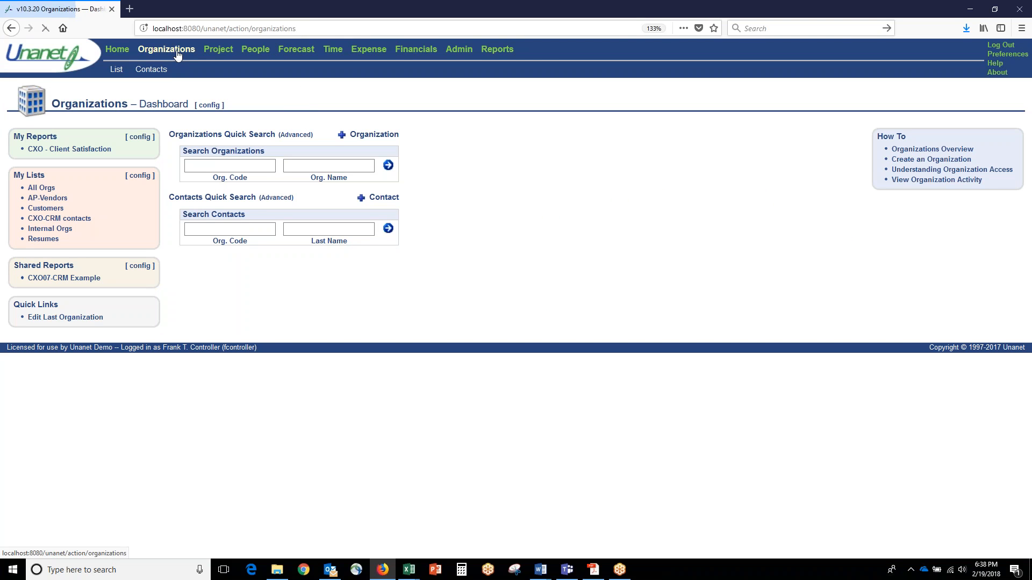
{"action": "left_click", "coordinate": [243, 165]}
{"action": "type", "text": "c"}
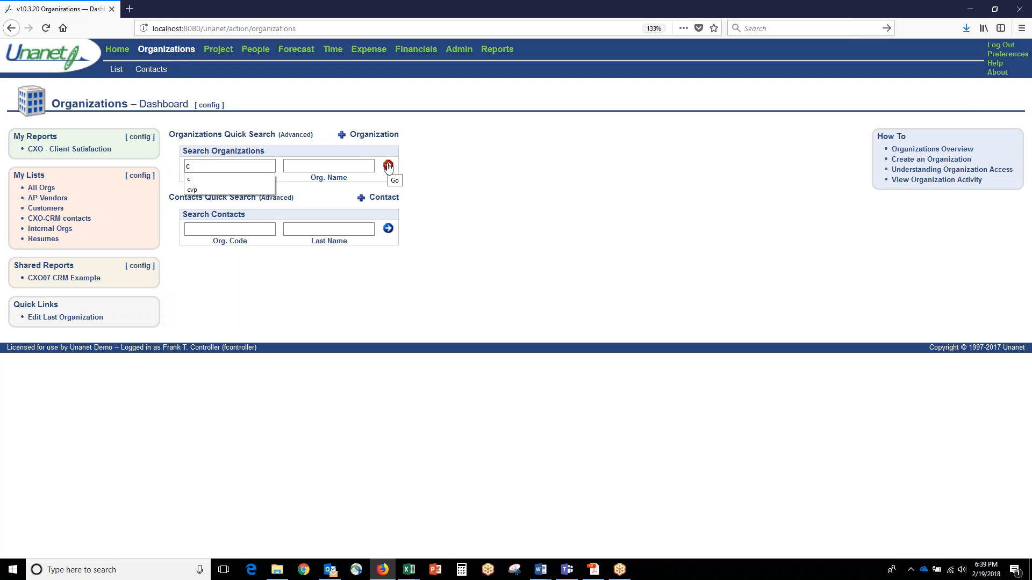
{"action": "key", "text": "BackSpace"}
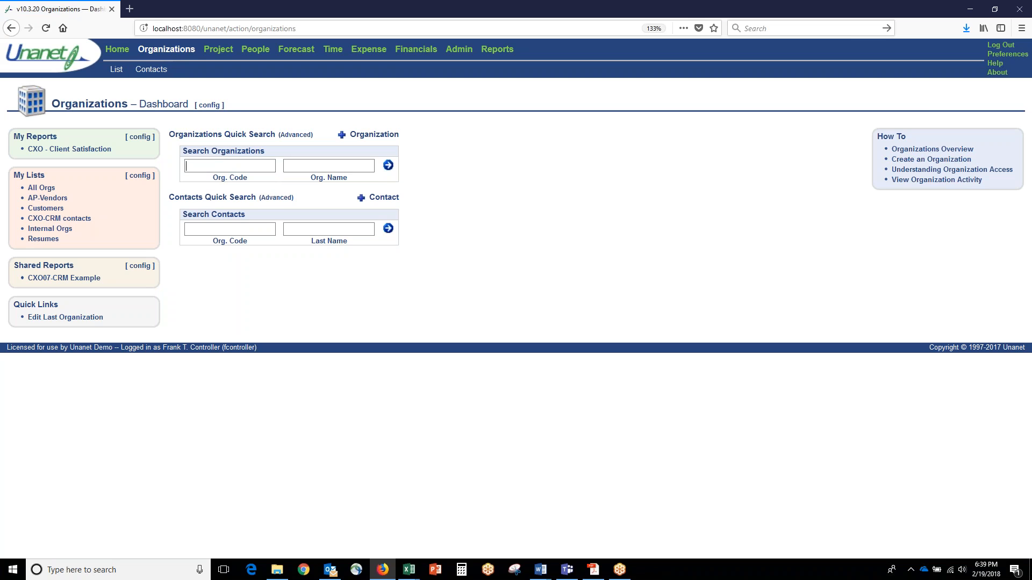
{"action": "left_click", "coordinate": [215, 229]}
{"action": "type", "text": "c"}
{"action": "left_click", "coordinate": [388, 231]}
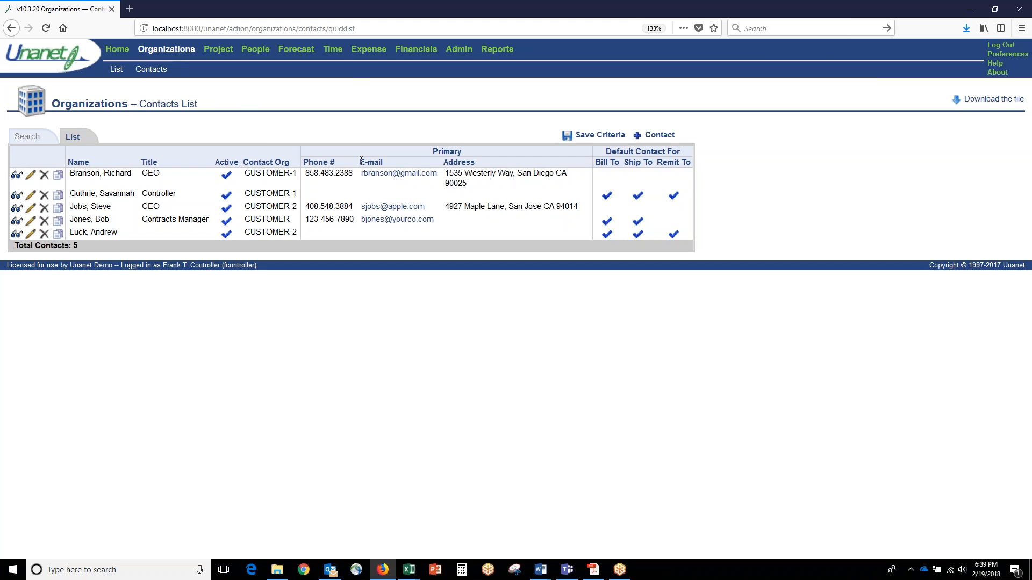
{"action": "left_click_drag", "start_coordinate": [359, 162], "coordinate": [382, 162]}
Step: List all projects and examine the CUSTOMER-1 and CUSTOMER-2 projects and the billing types
{"action": "left_click", "coordinate": [215, 48]}
{"action": "left_click", "coordinate": [117, 70]}
{"action": "left_click", "coordinate": [86, 137]}
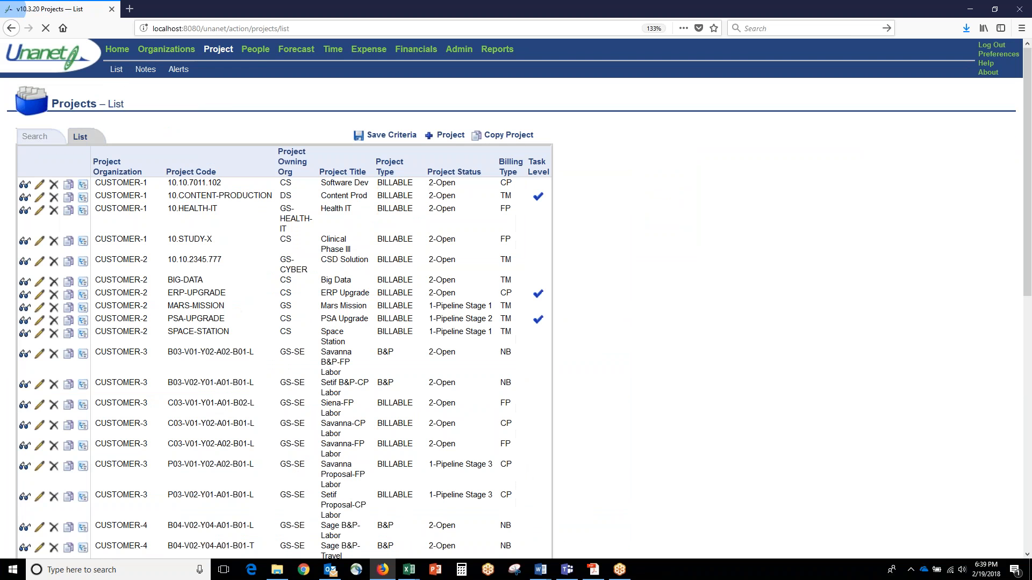
{"action": "left_click_drag", "start_coordinate": [95, 183], "coordinate": [212, 242]}
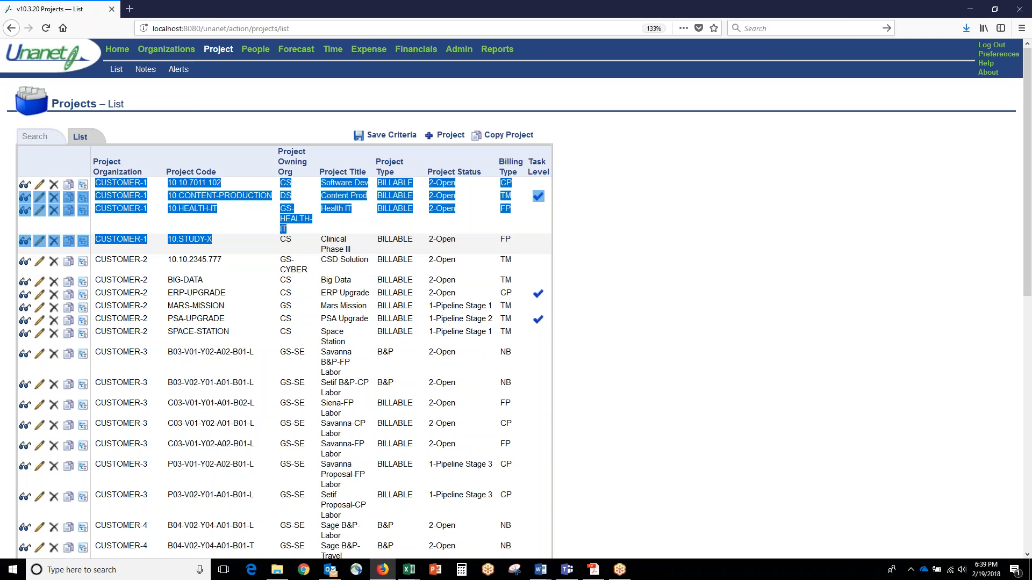
{"action": "left_click_drag", "start_coordinate": [112, 260], "coordinate": [216, 332]}
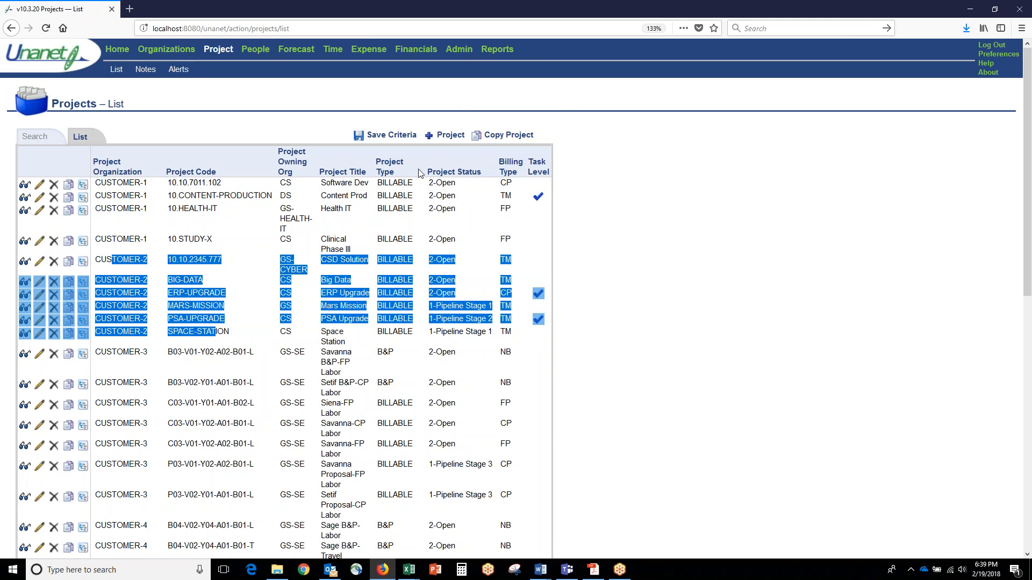
{"action": "left_click", "coordinate": [501, 164]}
{"action": "left_click_drag", "start_coordinate": [501, 164], "coordinate": [520, 177]}
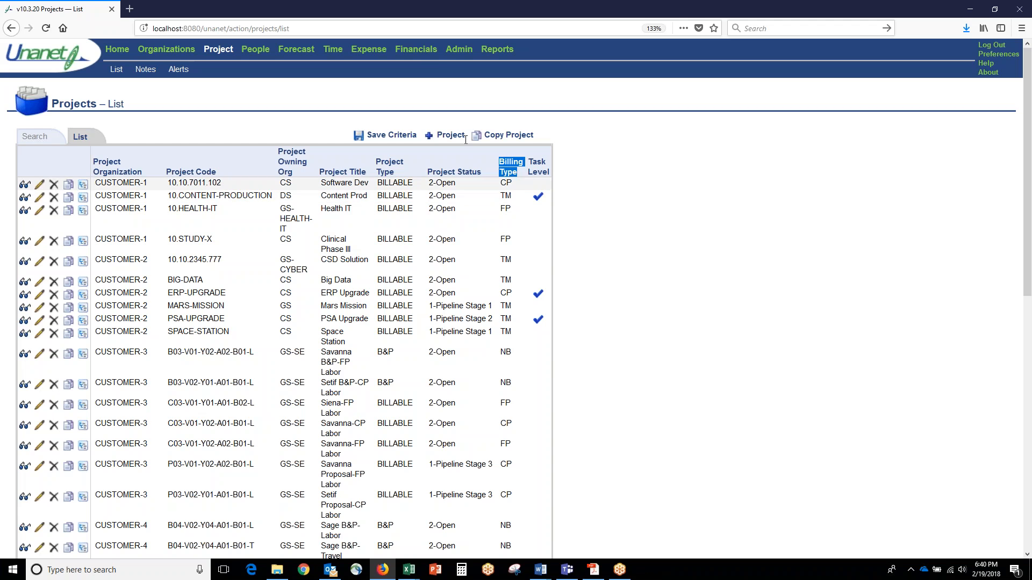
Step: Open the admin labor categories in a separate browser tab and examine the Business Analyst's dated default bill rates
{"action": "middle_click", "coordinate": [458, 48]}
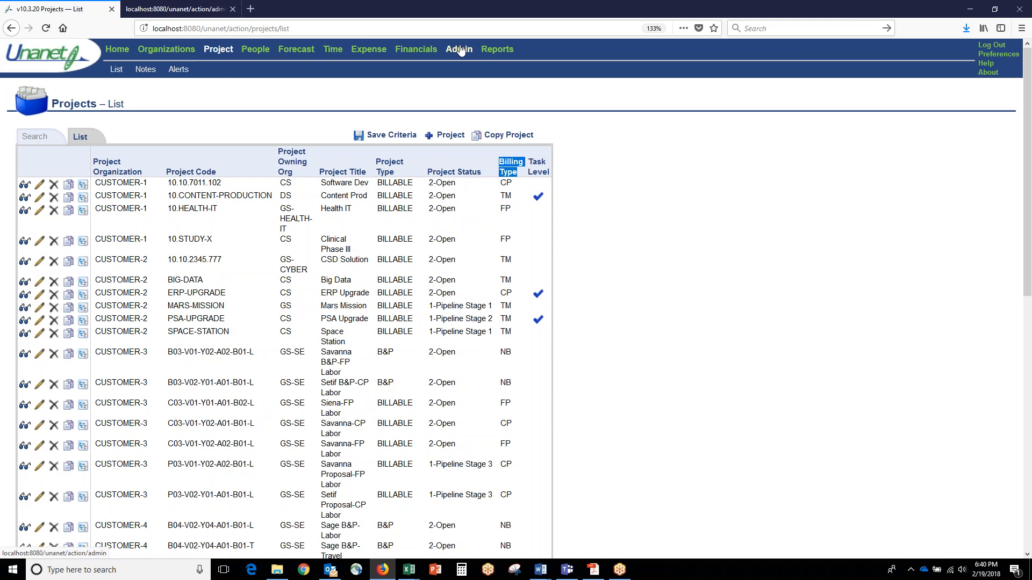
{"action": "left_click", "coordinate": [194, 8]}
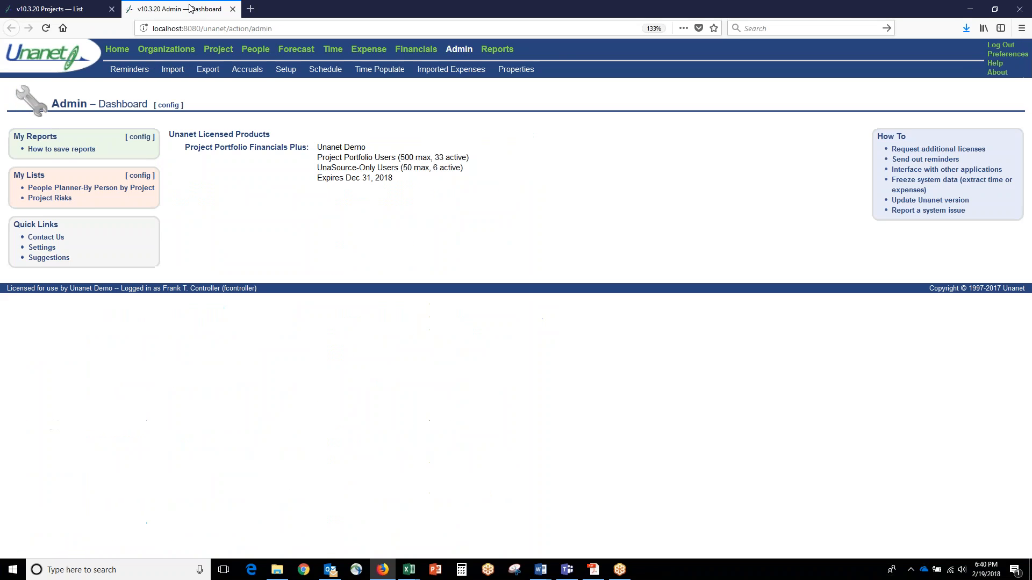
{"action": "left_click", "coordinate": [286, 74]}
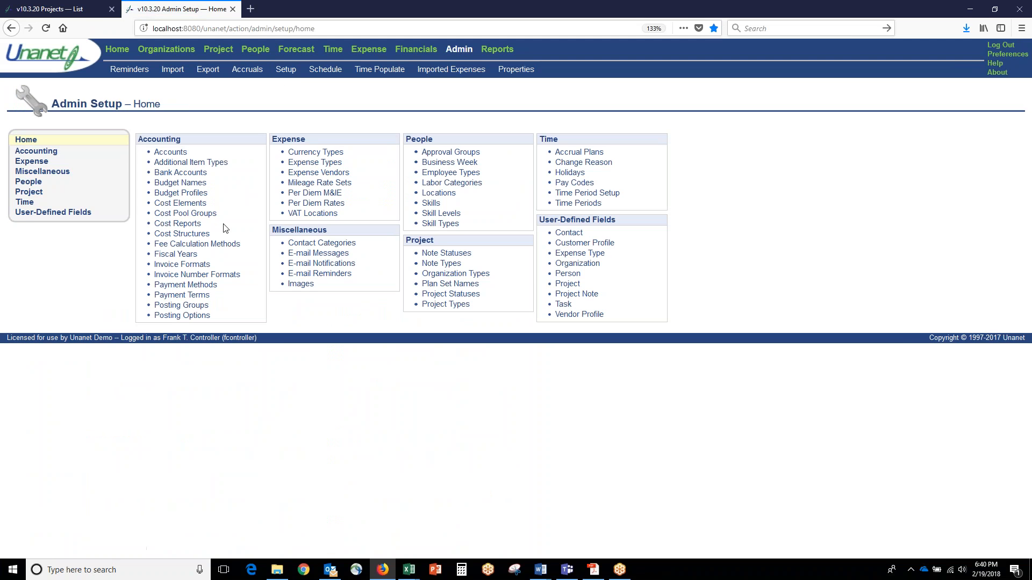
{"action": "left_click", "coordinate": [454, 182]}
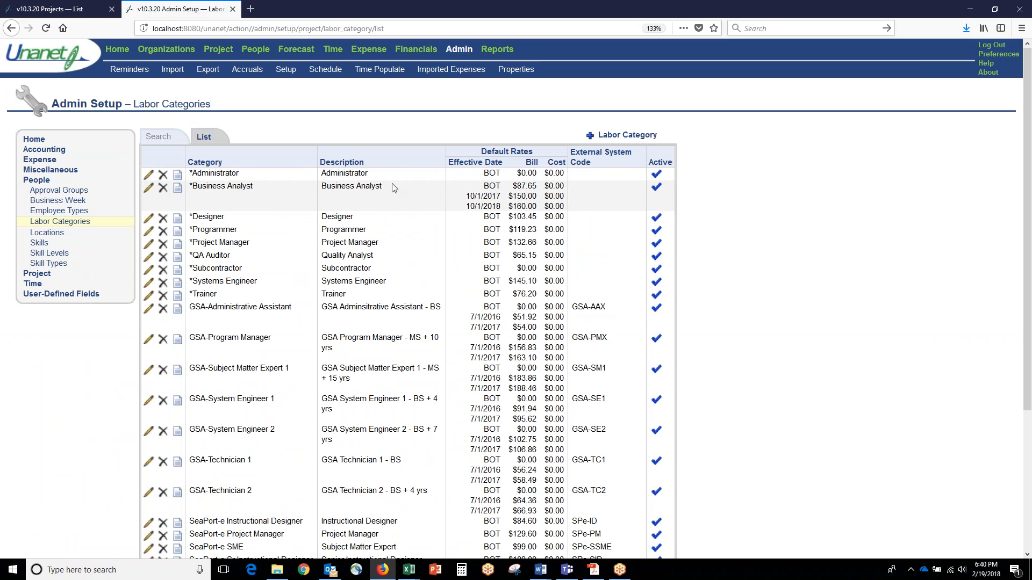
{"action": "left_click_drag", "start_coordinate": [486, 185], "coordinate": [537, 215]}
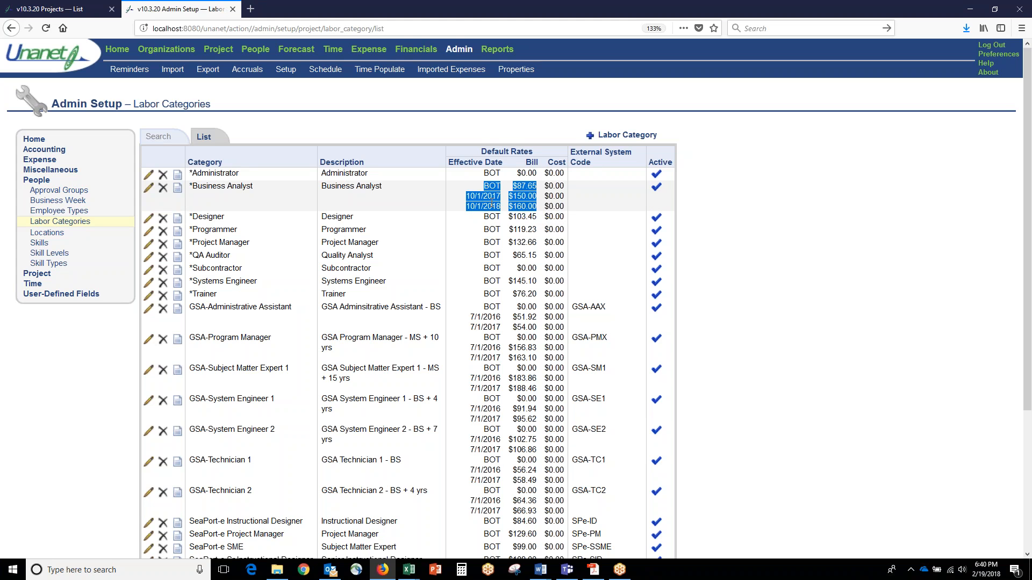
Step: Return to the project list, open 10.CONTENT-PRODUCTION for editing and examine the Administrator bill rate among its labor categories
{"action": "left_click", "coordinate": [49, 8]}
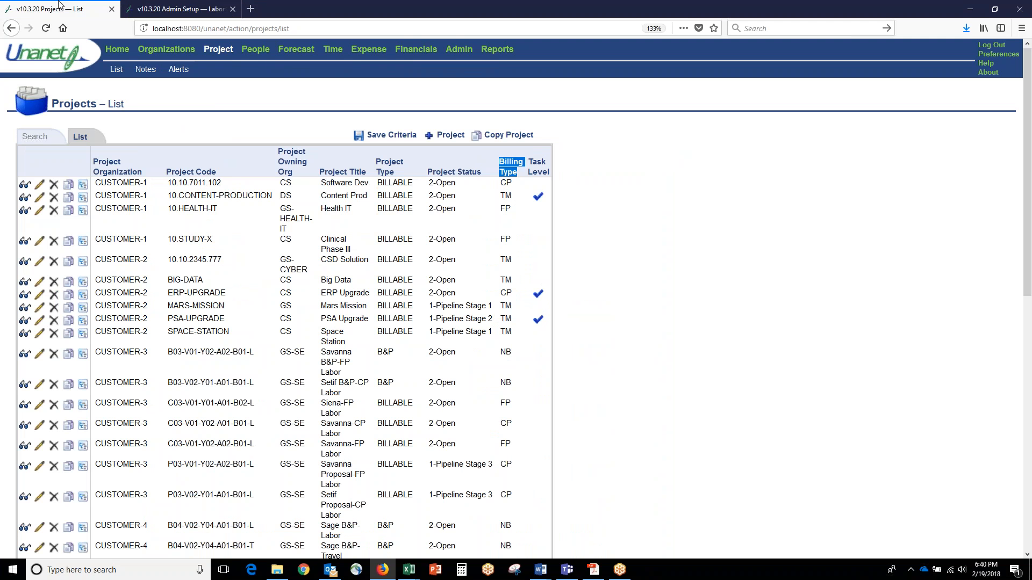
{"action": "left_click", "coordinate": [41, 198]}
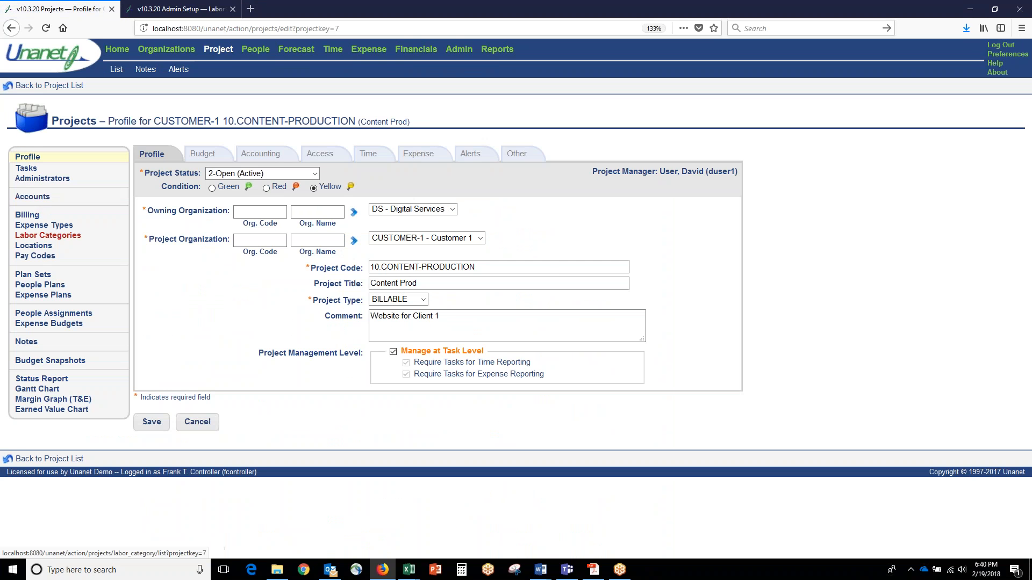
{"action": "left_click_drag", "start_coordinate": [81, 237], "coordinate": [14, 239]}
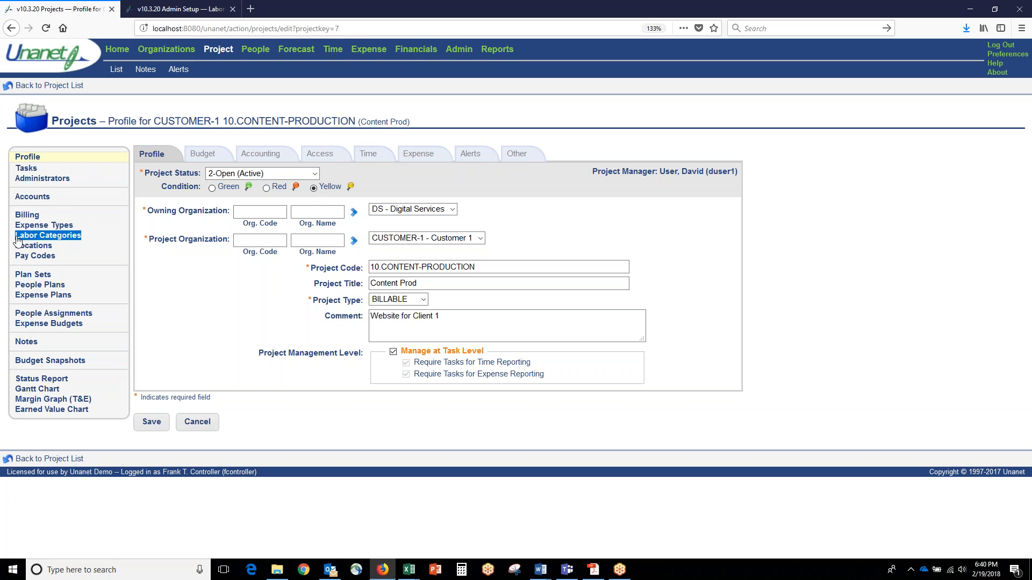
{"action": "left_click", "coordinate": [34, 238]}
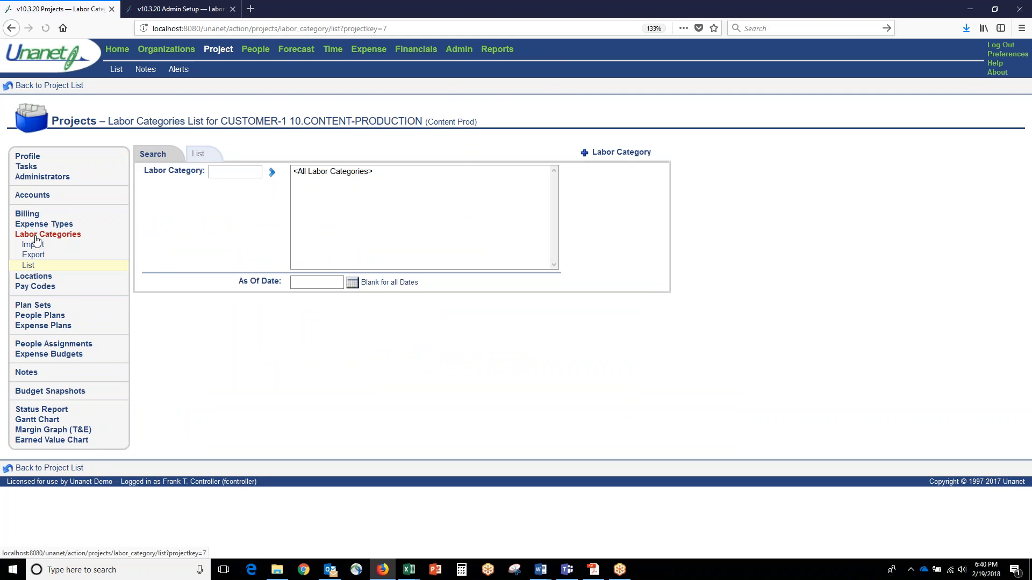
{"action": "left_click", "coordinate": [198, 154]}
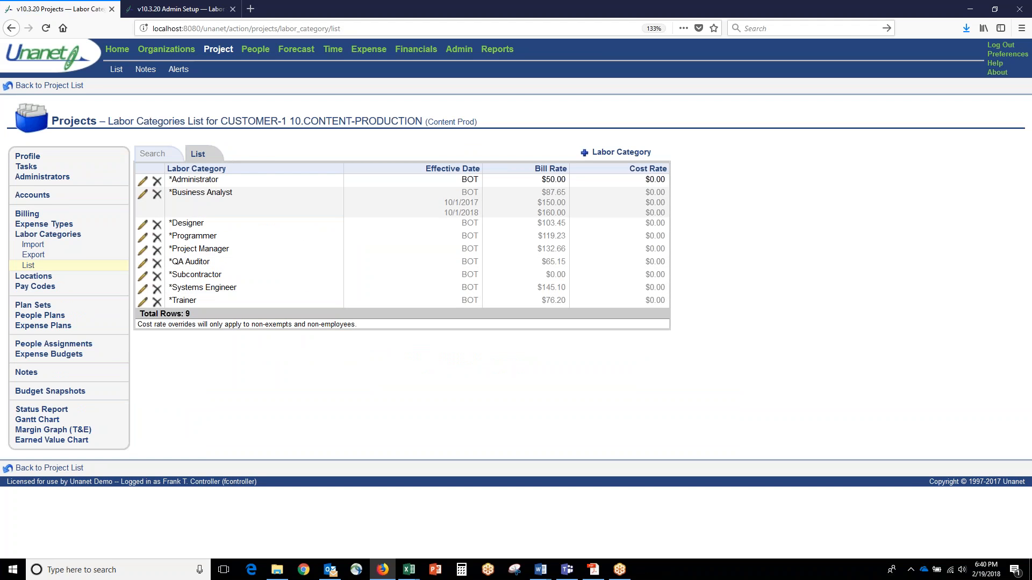
{"action": "left_click_drag", "start_coordinate": [541, 180], "coordinate": [563, 181]}
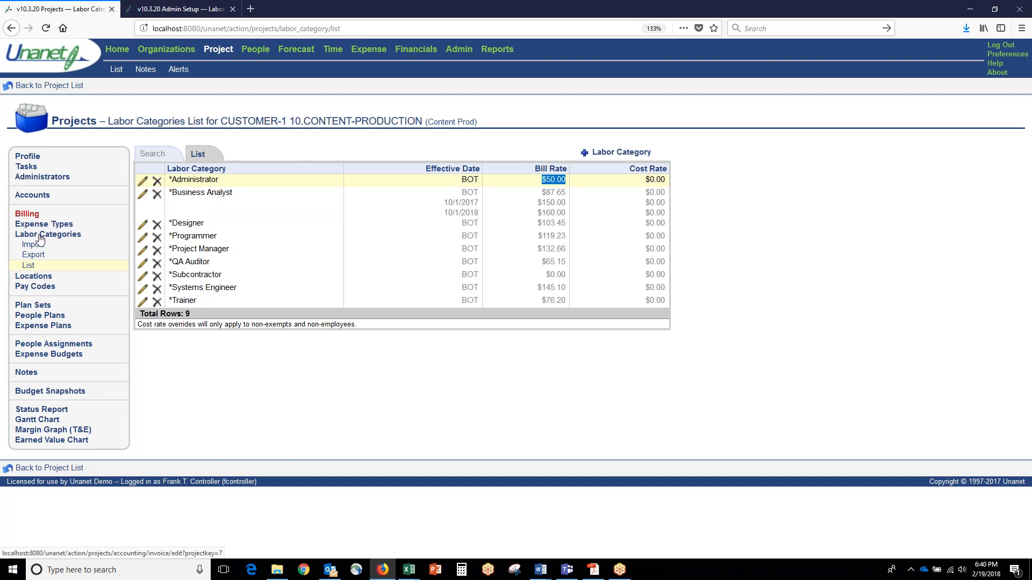
Step: List the project's people assignments and compare the CS-PROC-ENG person's labor category and bill rate in the Brand Strategy and Code tasks
{"action": "left_click", "coordinate": [39, 344]}
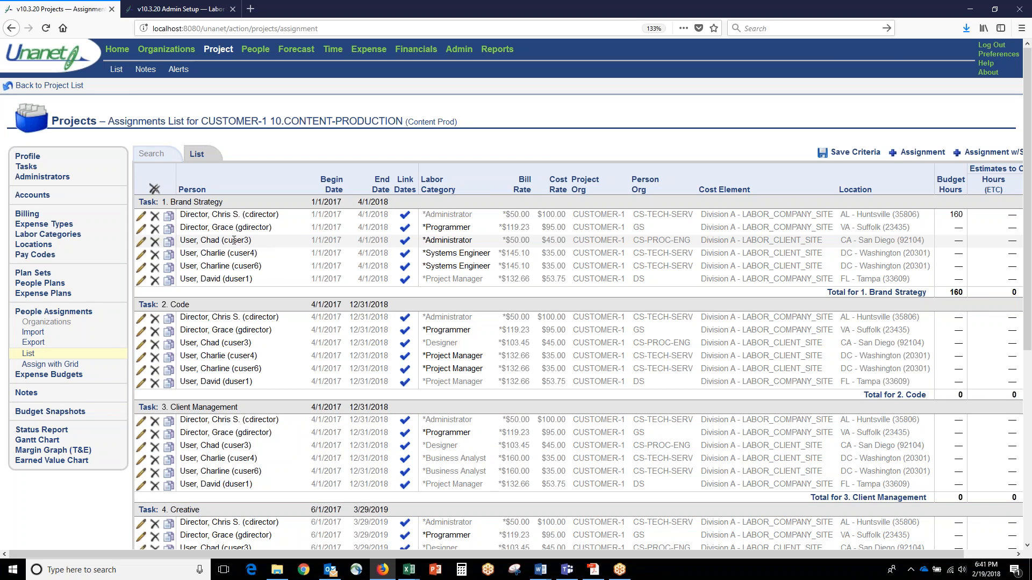
{"action": "left_click_drag", "start_coordinate": [201, 240], "coordinate": [526, 242]}
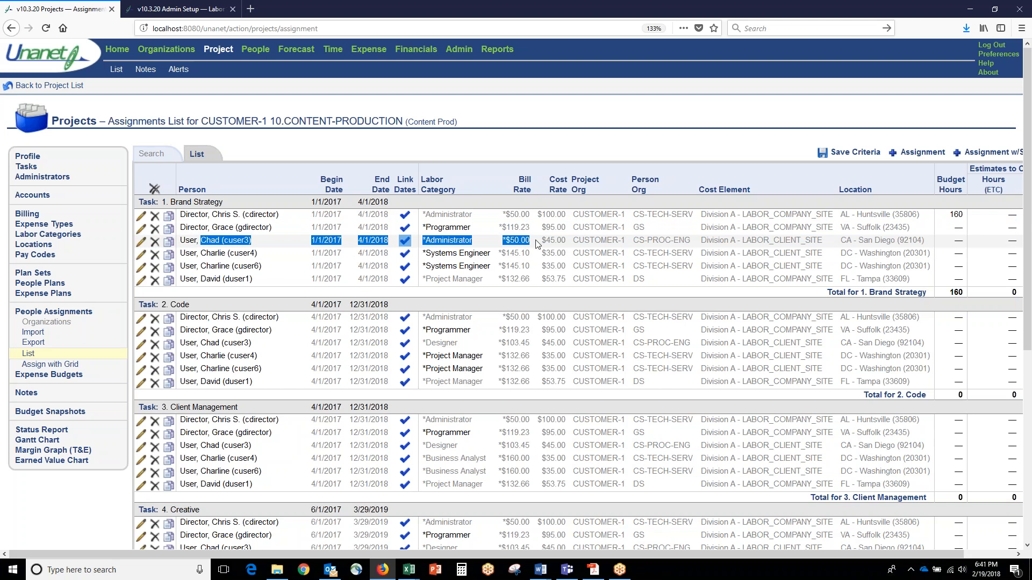
{"action": "left_click", "coordinate": [204, 342]}
{"action": "left_click_drag", "start_coordinate": [204, 343], "coordinate": [529, 344]}
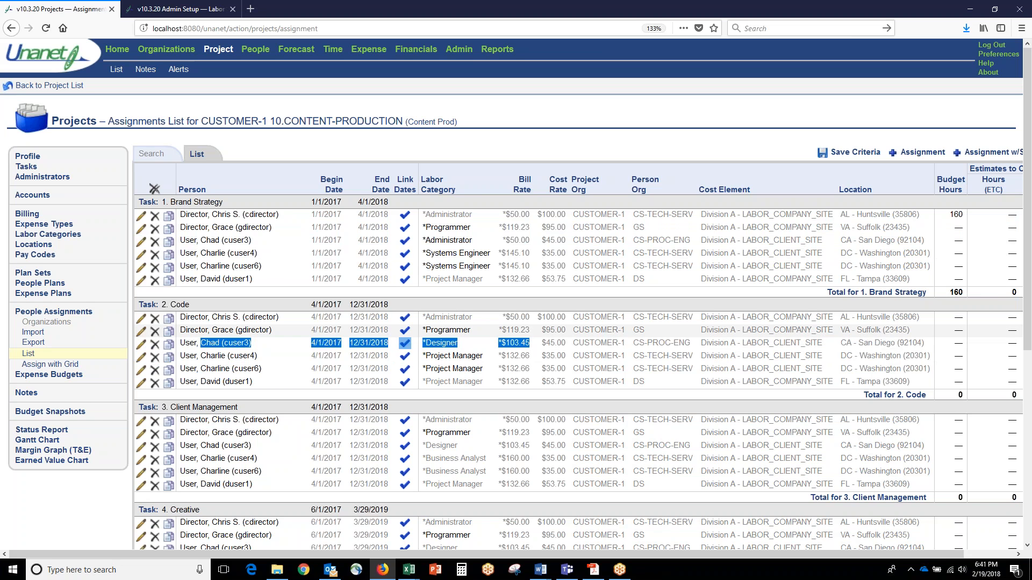
Step: Edit the CS-PROC-ENG person's Code task assignment and try the Designer, Project Manager and Systems Engineer labor categories to compare their bill rates
{"action": "left_click", "coordinate": [140, 344]}
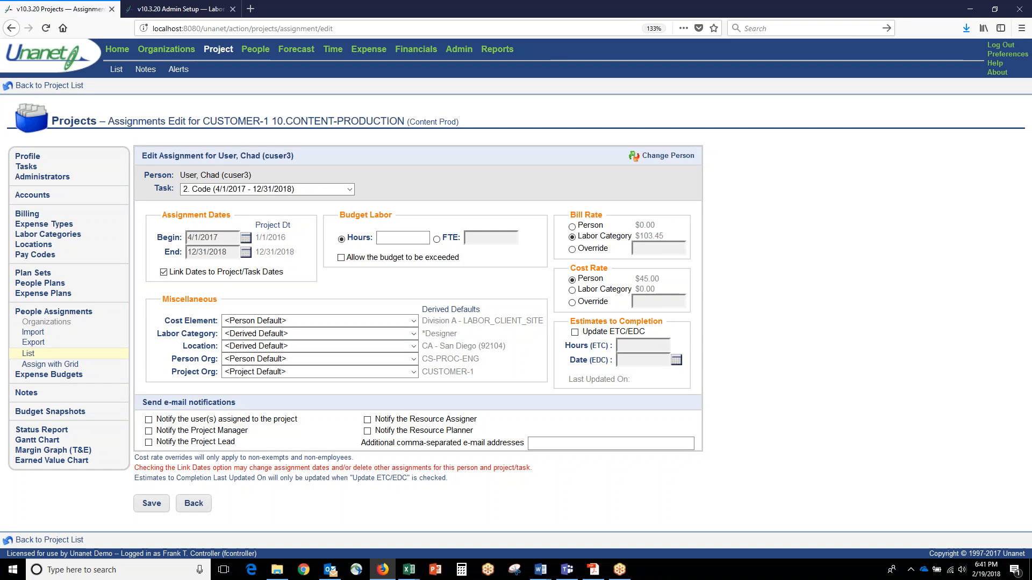
{"action": "left_click_drag", "start_coordinate": [579, 226], "coordinate": [629, 237]}
{"action": "left_click", "coordinate": [361, 333]}
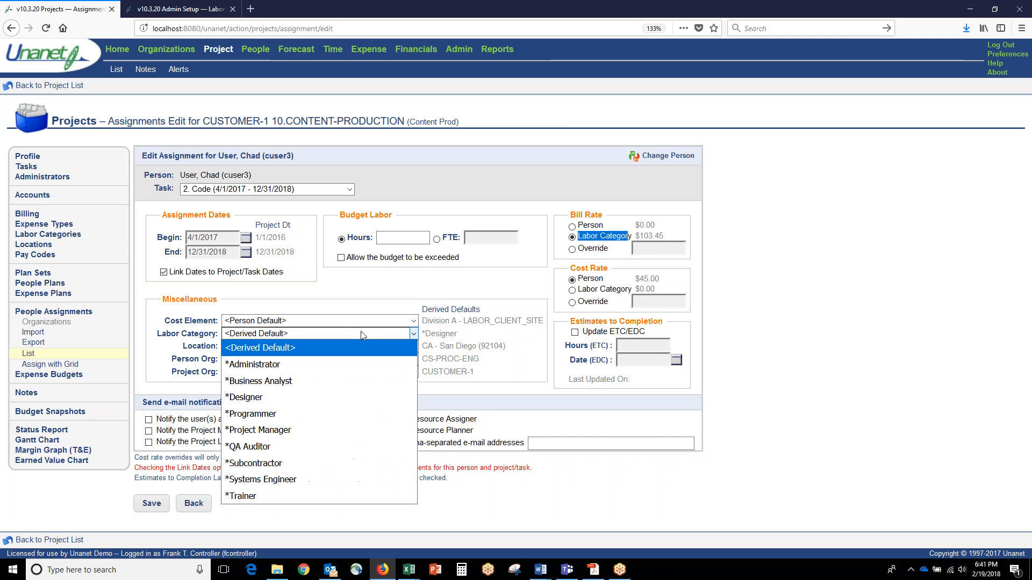
{"action": "left_click", "coordinate": [362, 398]}
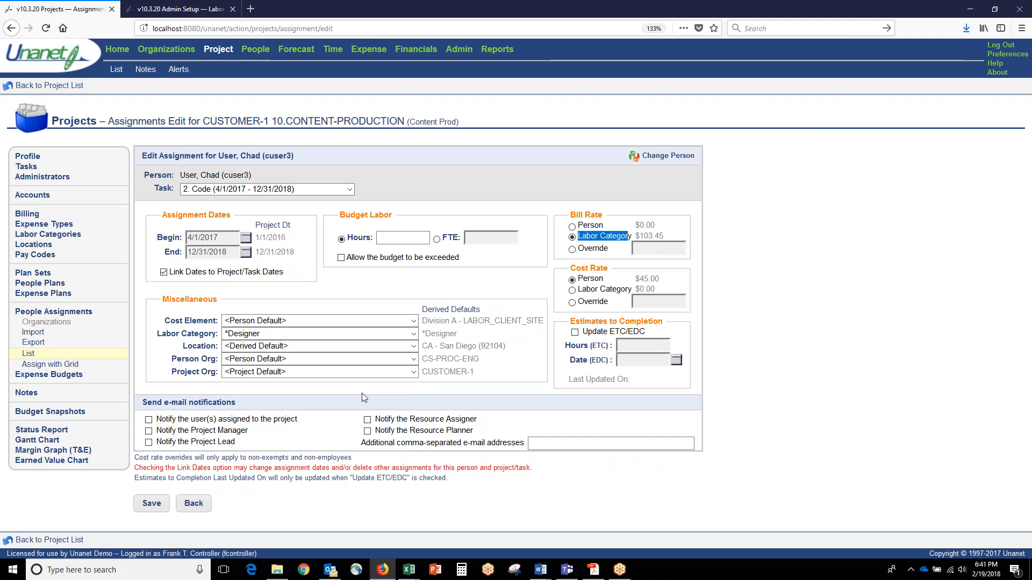
{"action": "left_click", "coordinate": [357, 334]}
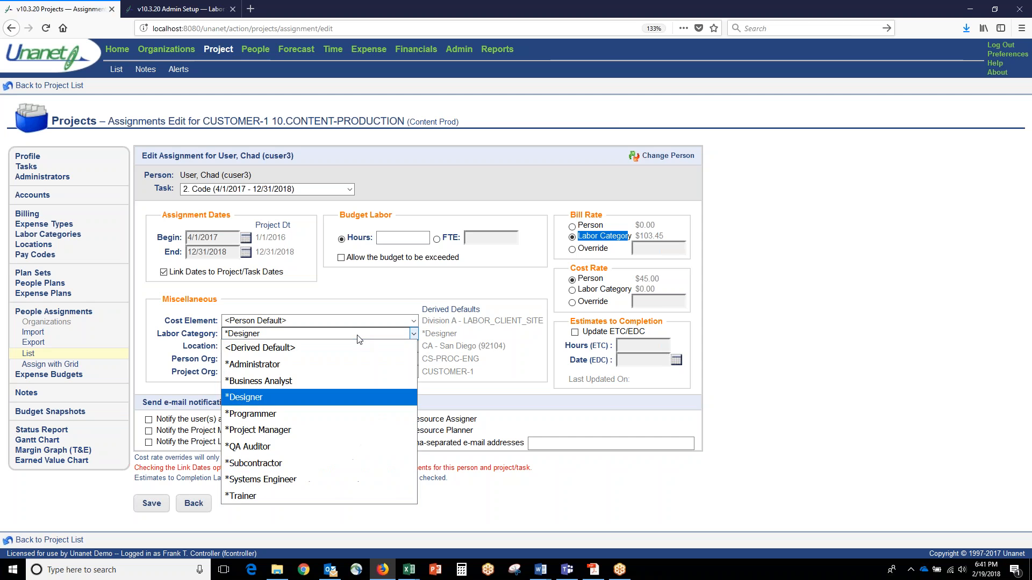
{"action": "left_click", "coordinate": [361, 430]}
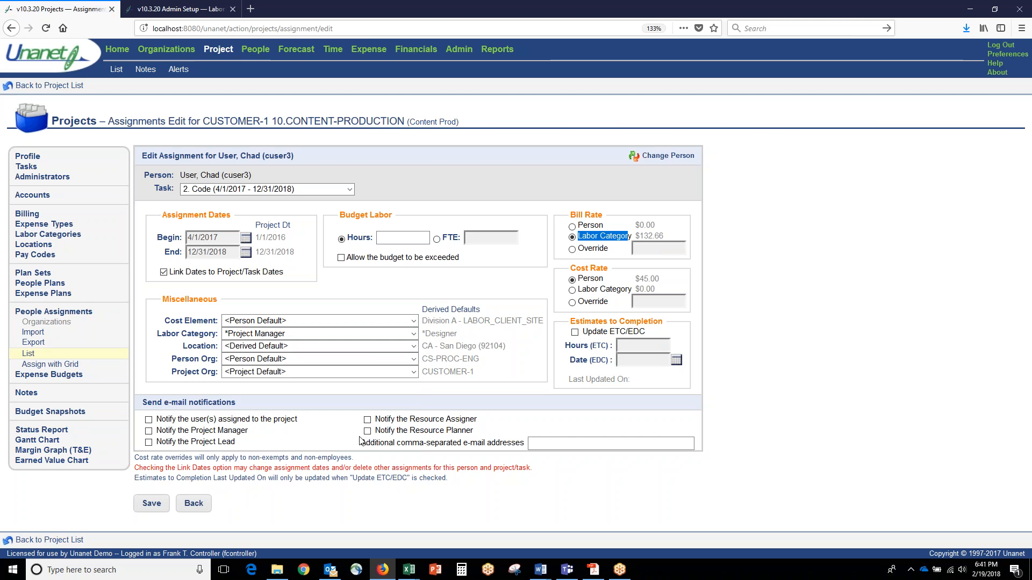
{"action": "left_click", "coordinate": [374, 336]}
{"action": "left_click", "coordinate": [380, 480]}
Step: Override the bill rate of the Code task assignment with 66
{"action": "left_click", "coordinate": [572, 249]}
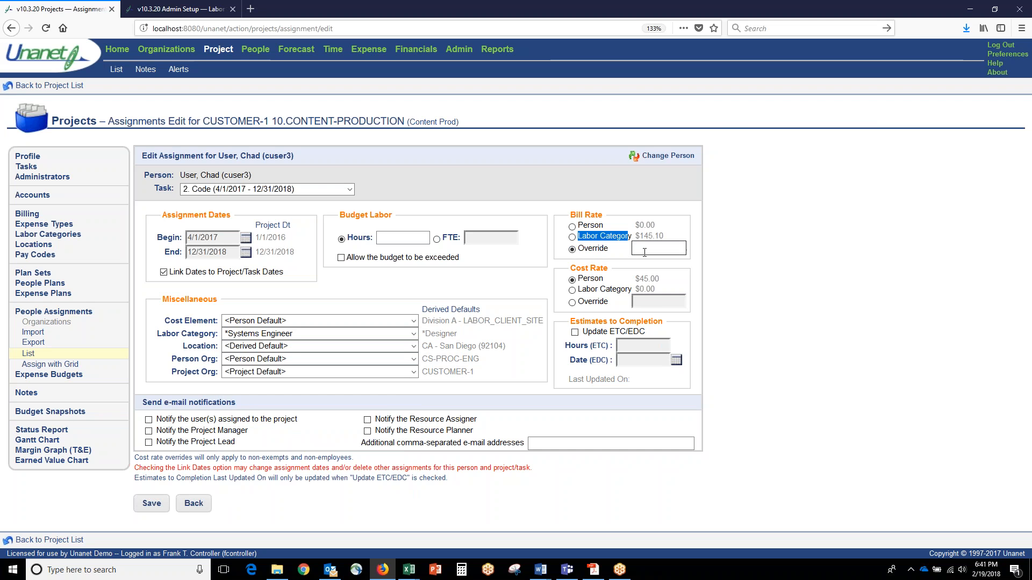
{"action": "left_click", "coordinate": [644, 249]}
{"action": "type", "text": "66"}
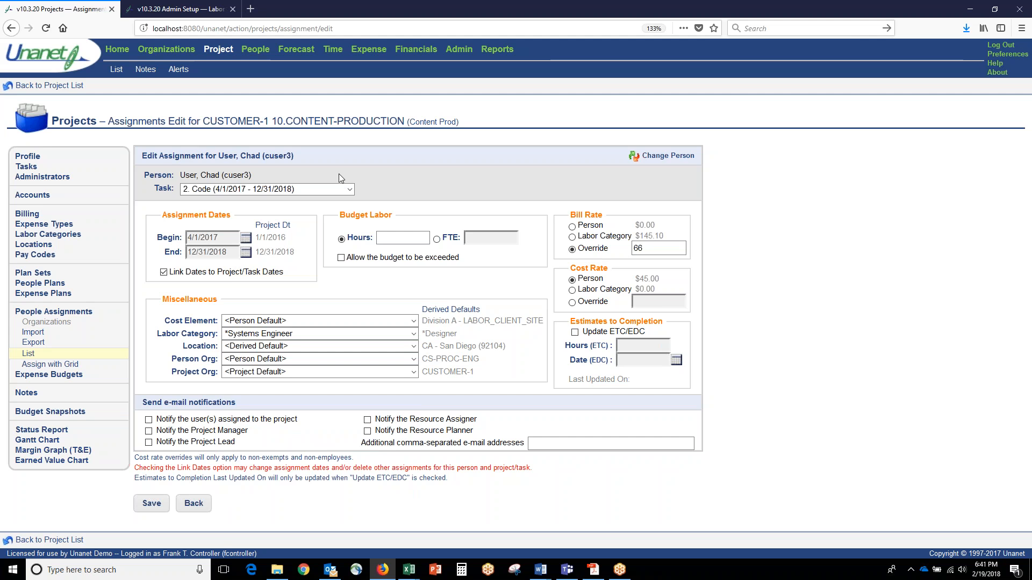
Step: Examine the invoice setup and the pre-billed labor of 10.CONTENT-PRODUCTION
{"action": "left_click", "coordinate": [27, 214]}
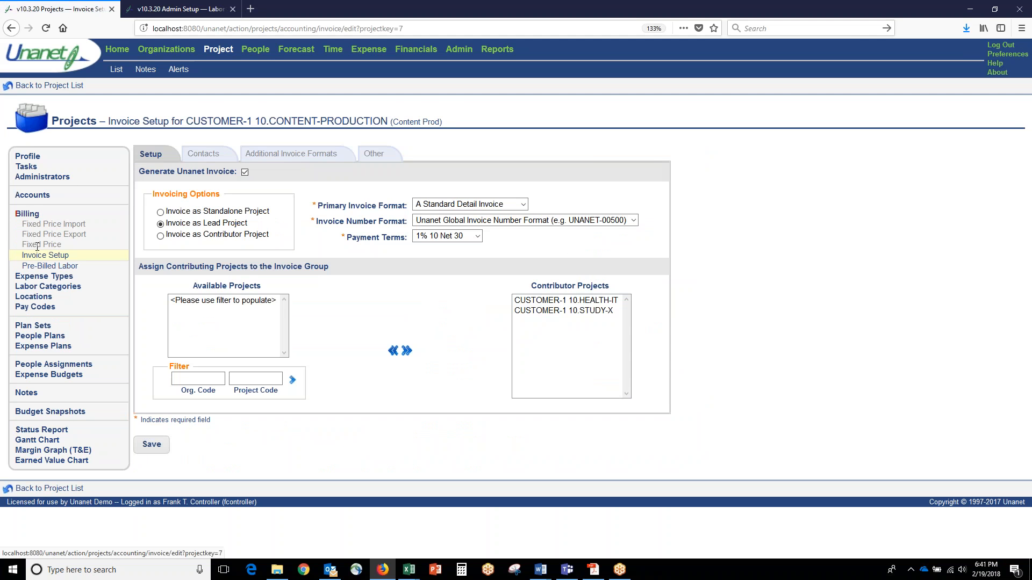
{"action": "left_click", "coordinate": [47, 266]}
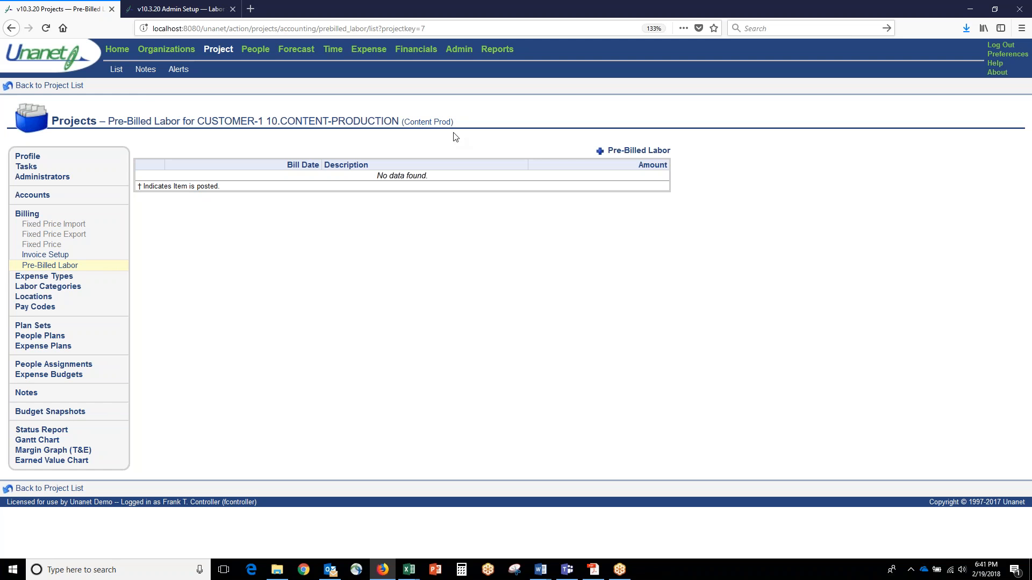
Step: Return to the project list, open 10.HEALTH-IT for editing and examine its fixed price billing items
{"action": "left_click", "coordinate": [68, 86]}
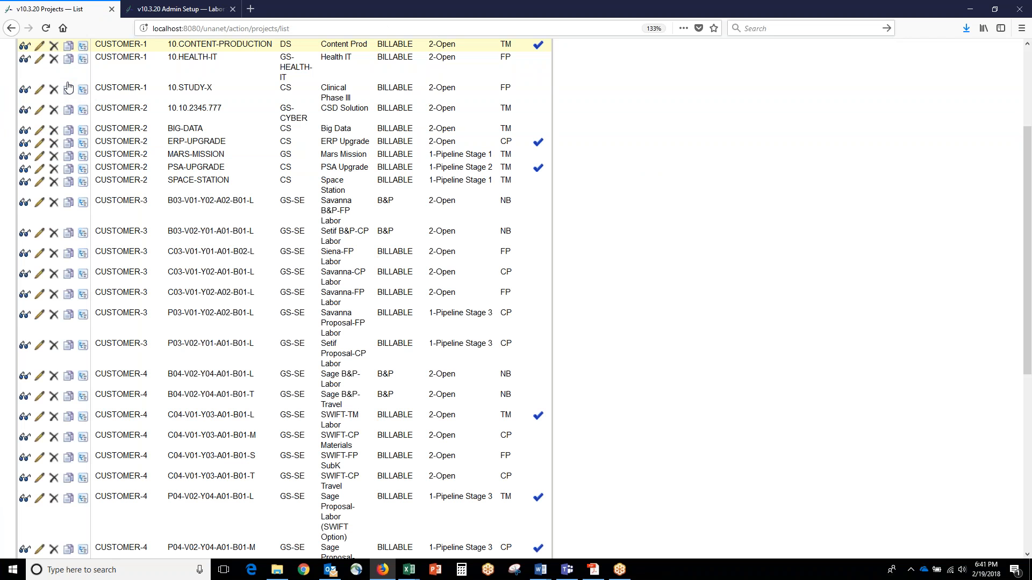
{"action": "scroll", "coordinate": [68, 90], "scroll_direction": "up", "scroll_amount": 1}
{"action": "scroll", "coordinate": [69, 94], "scroll_direction": "up", "scroll_amount": 3}
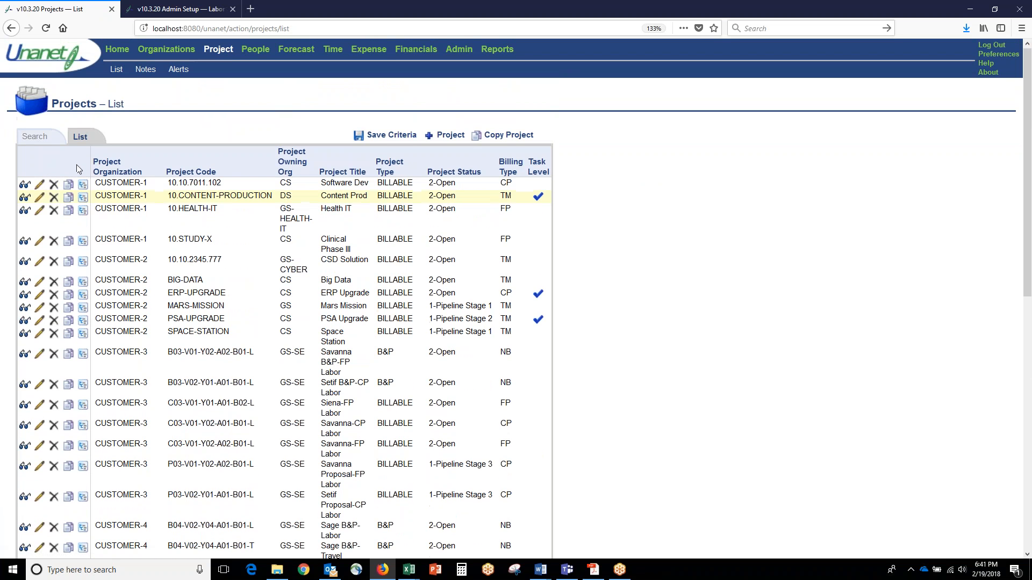
{"action": "left_click", "coordinate": [40, 213]}
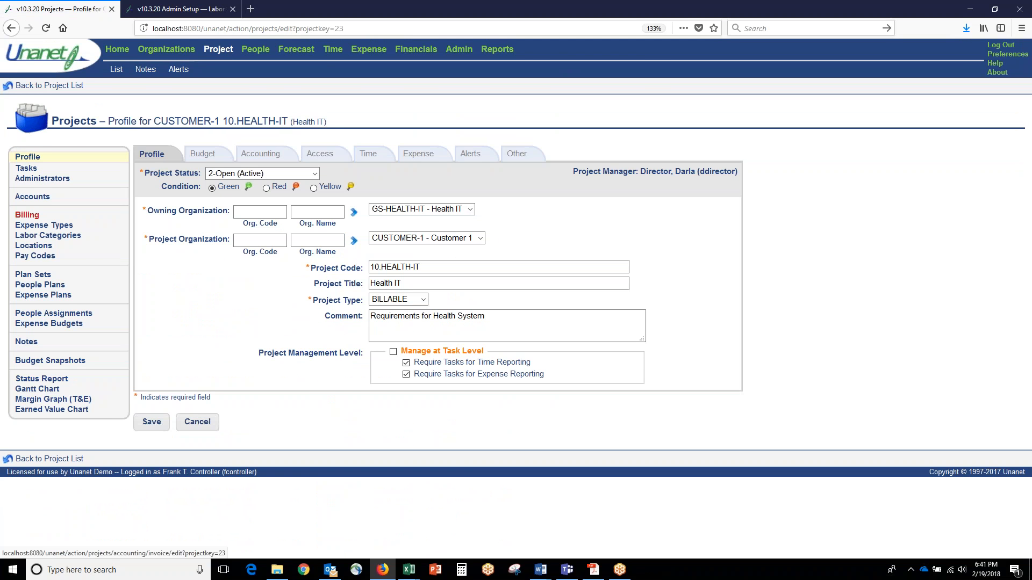
{"action": "left_click", "coordinate": [40, 213]}
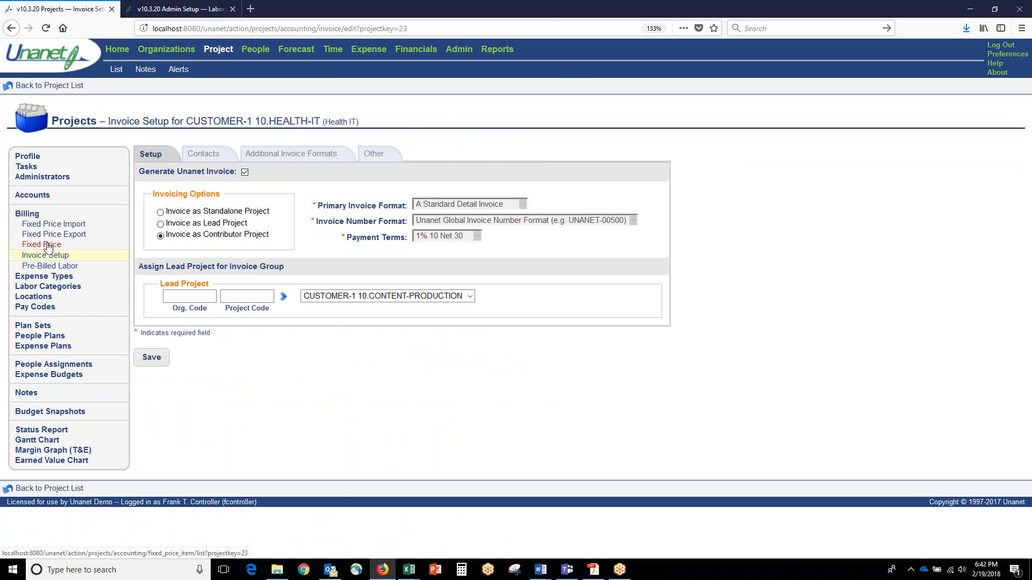
{"action": "left_click", "coordinate": [48, 246]}
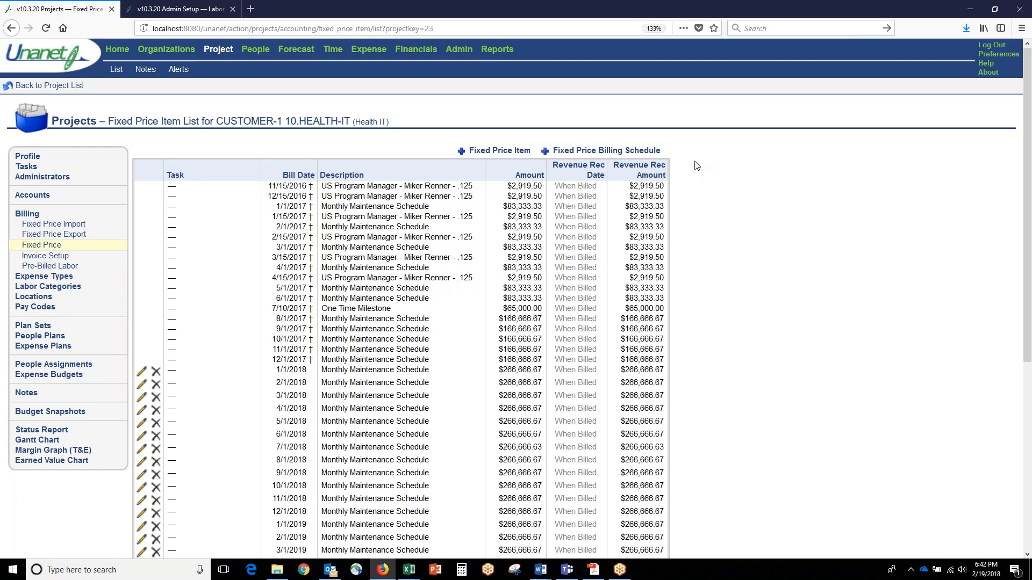
{"action": "left_click_drag", "start_coordinate": [670, 160], "coordinate": [482, 154]}
Step: Start a fixed price item for task 4.1.1.1. Sign-Off with description Support, bill date 2/20/2018 and bill amount 48000
{"action": "left_click", "coordinate": [482, 154]}
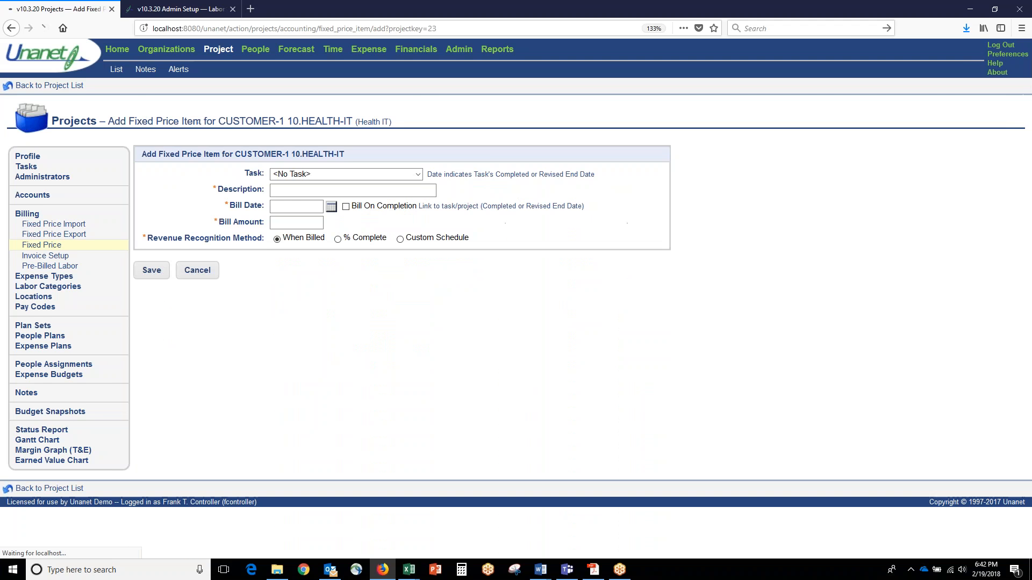
{"action": "left_click", "coordinate": [322, 175]}
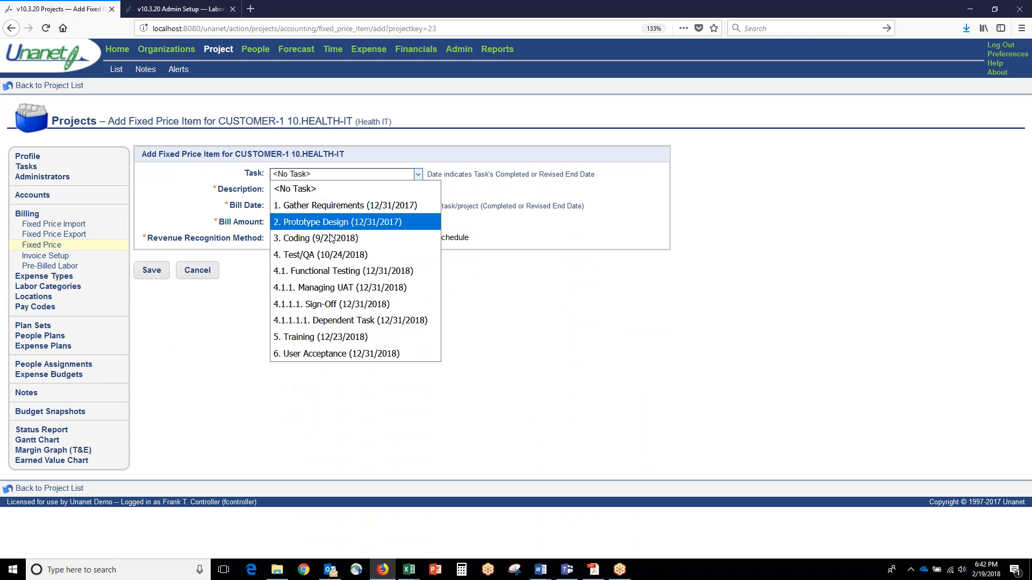
{"action": "left_click", "coordinate": [333, 304]}
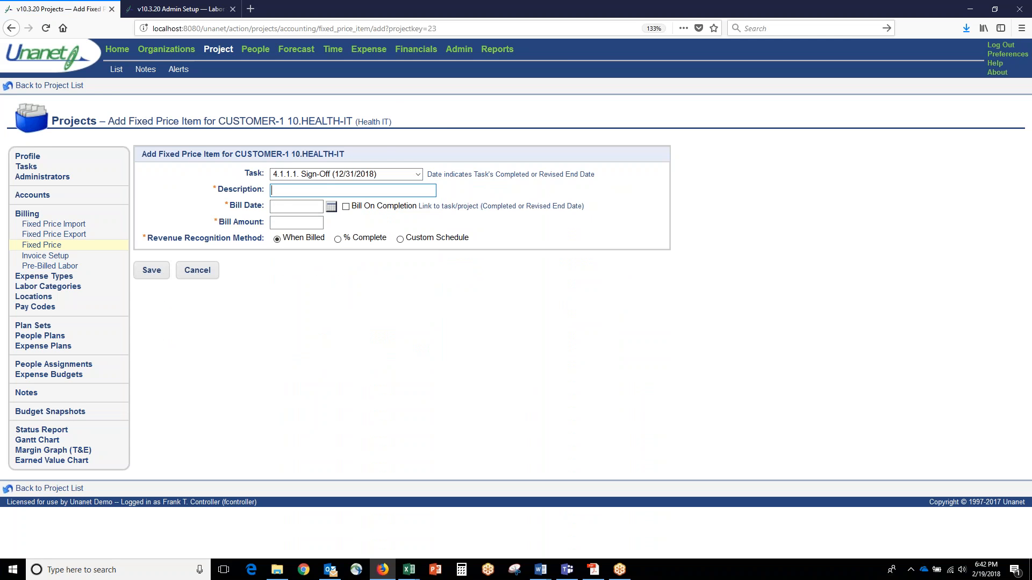
{"action": "type", "text": "Support"}
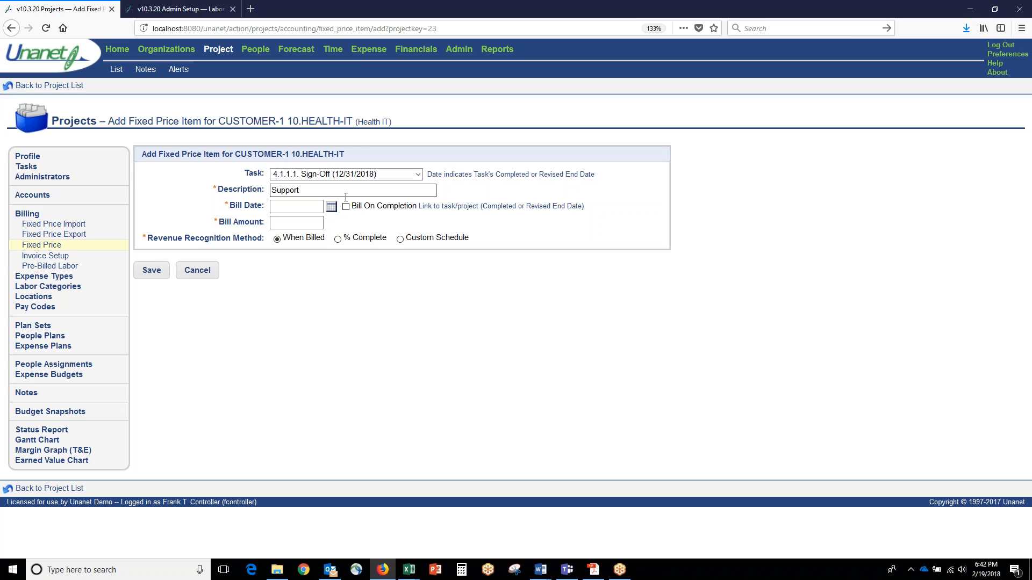
{"action": "left_click_drag", "start_coordinate": [351, 206], "coordinate": [457, 208]}
{"action": "left_click", "coordinate": [331, 207]}
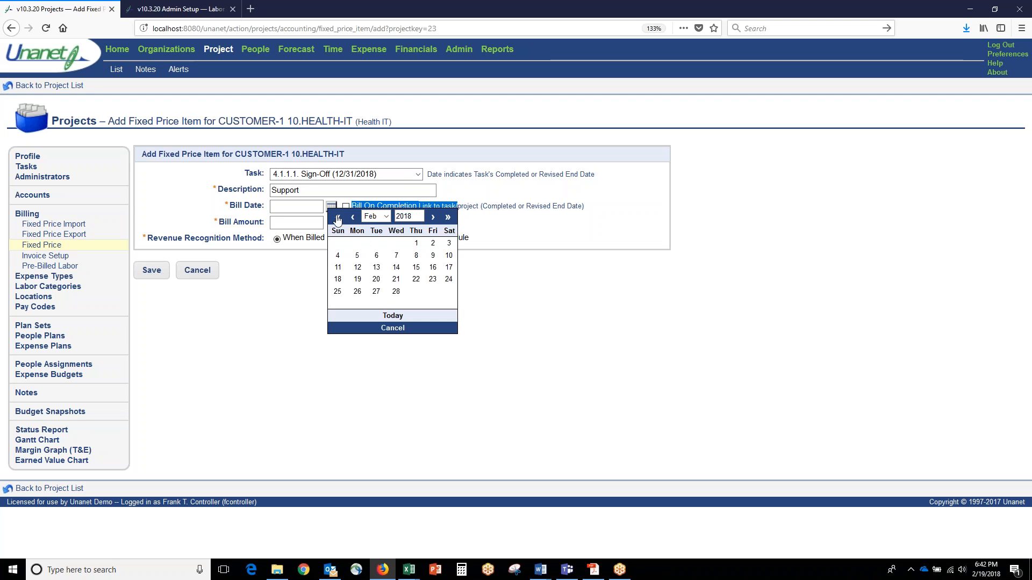
{"action": "left_click", "coordinate": [377, 280]}
{"action": "left_click", "coordinate": [311, 224]}
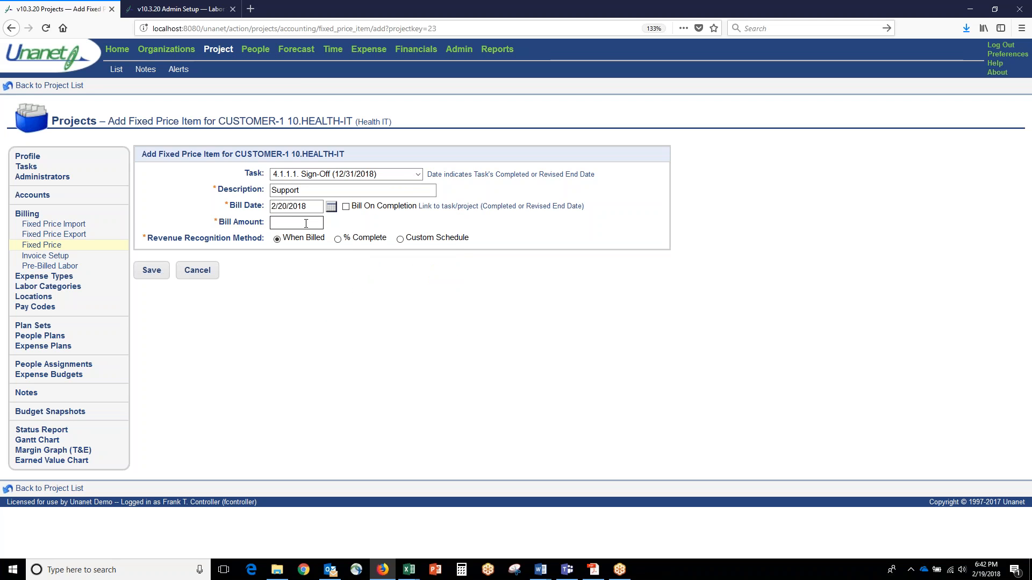
{"action": "type", "text": "48000"}
Step: Compare the revenue recognition methods, choose Custom Schedule and generate a 12-period calendar month schedule
{"action": "left_click_drag", "start_coordinate": [266, 240], "coordinate": [146, 238]}
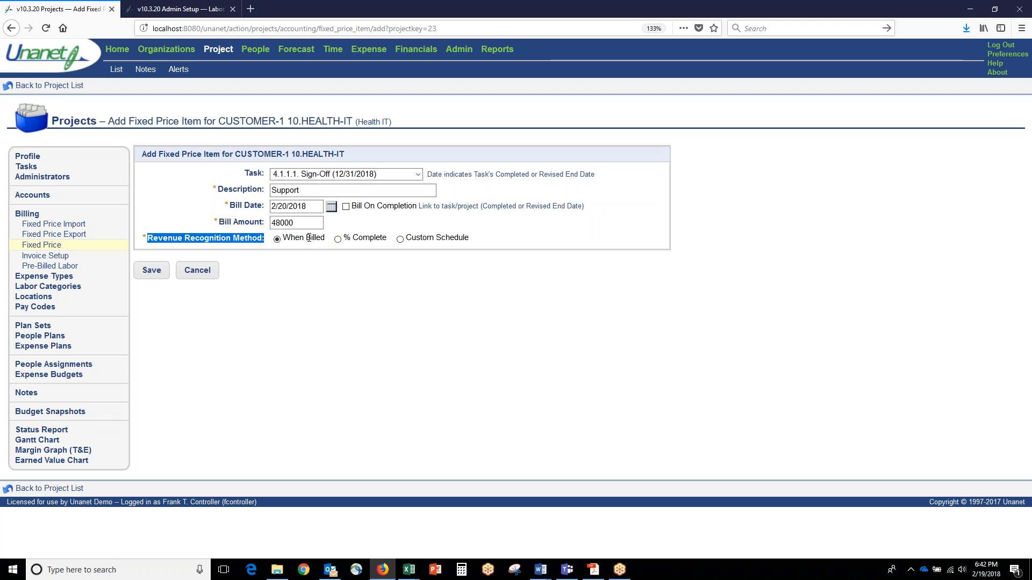
{"action": "left_click", "coordinate": [338, 240]}
{"action": "left_click", "coordinate": [400, 239]}
{"action": "left_click", "coordinate": [294, 223]}
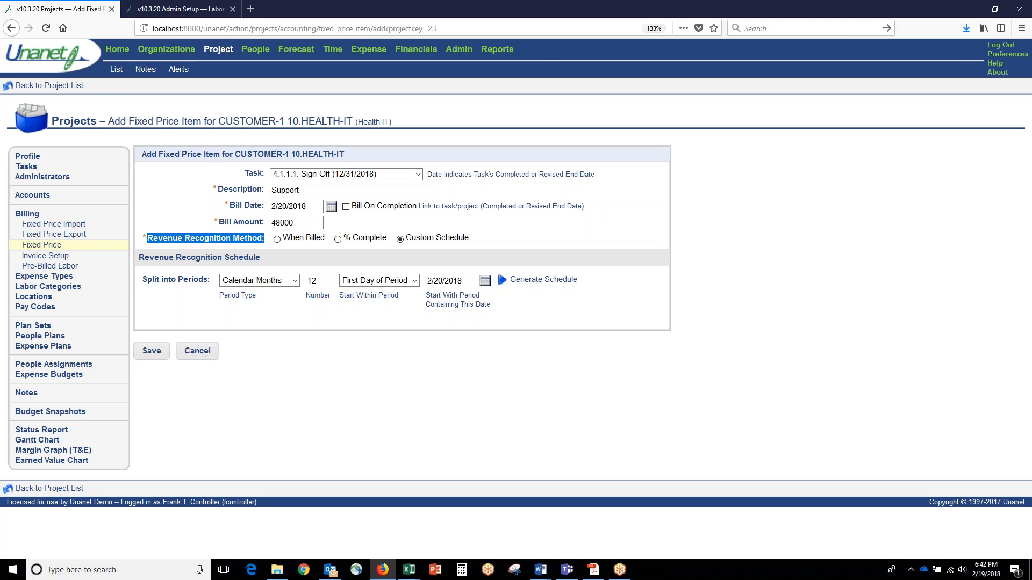
{"action": "left_click_drag", "start_coordinate": [344, 240], "coordinate": [386, 240]}
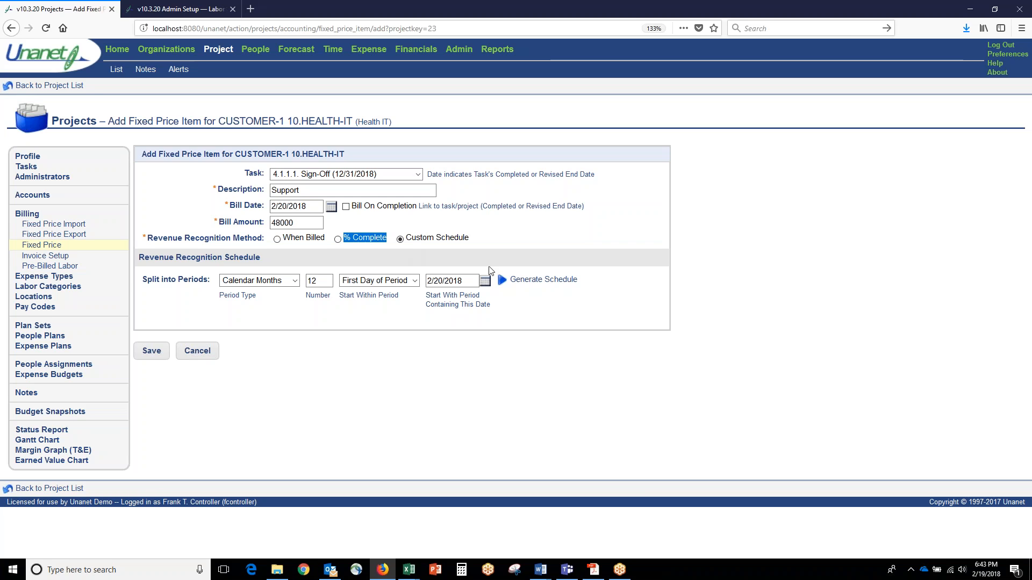
{"action": "left_click", "coordinate": [432, 251]}
{"action": "left_click_drag", "start_coordinate": [407, 237], "coordinate": [427, 238]}
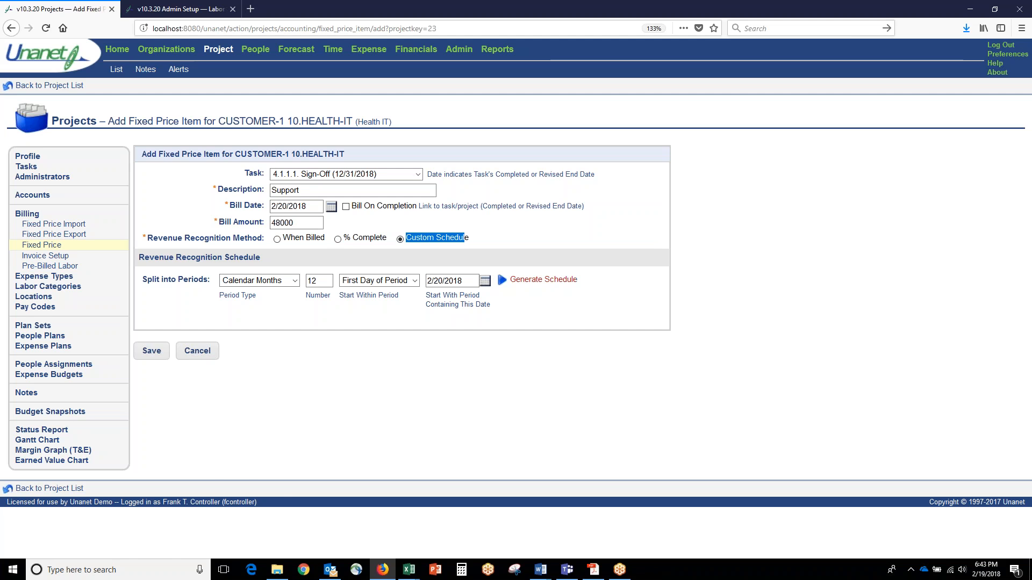
{"action": "left_click", "coordinate": [539, 285]}
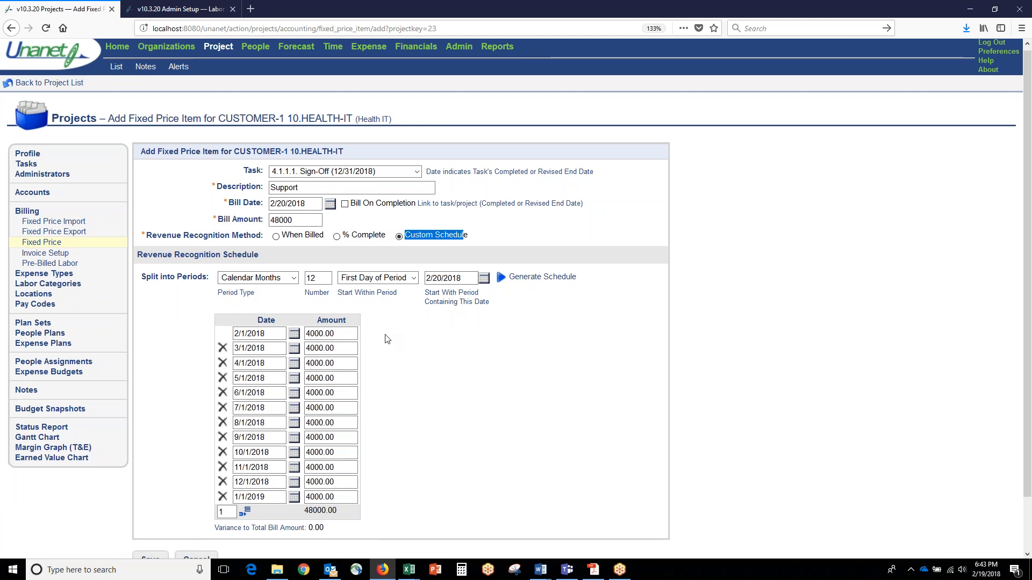
{"action": "scroll", "coordinate": [386, 339], "scroll_direction": "down", "scroll_amount": 2}
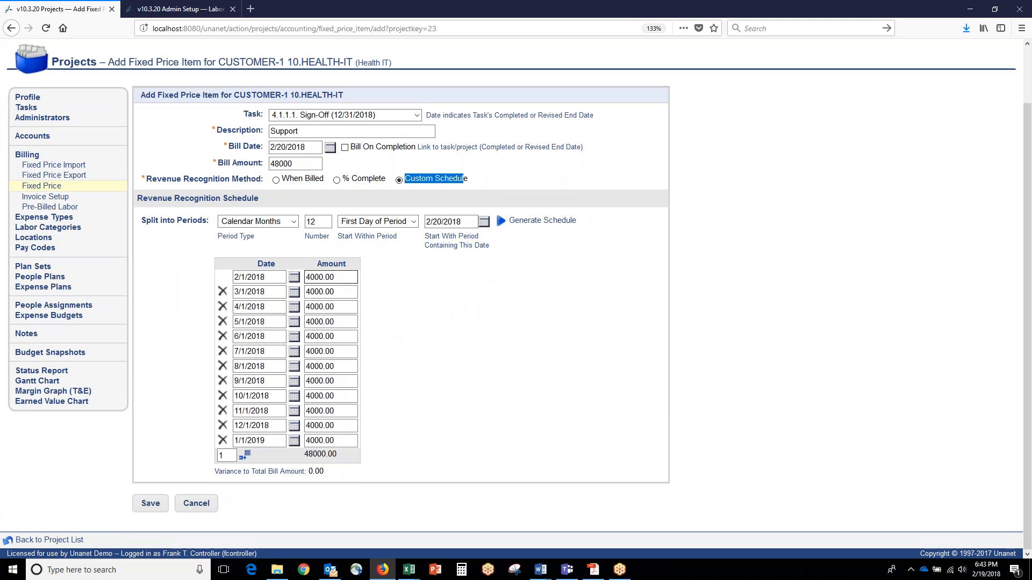
Step: Set the schedule amounts to 8000 for 2/1/2018 and 3/1/2018, and to 1000 for 12/1/2018 and 1/1/2019
{"action": "left_click_drag", "start_coordinate": [309, 277], "coordinate": [305, 293]}
{"action": "type", "text": "8"}
{"action": "left_click", "coordinate": [311, 292]}
{"action": "type", "text": "8"}
{"action": "left_click", "coordinate": [311, 425]}
{"action": "type", "text": "1"}
{"action": "left_click", "coordinate": [308, 441]}
{"action": "left_click_drag", "start_coordinate": [311, 424], "coordinate": [306, 441]}
{"action": "type", "text": "1"}
{"action": "left_click", "coordinate": [400, 412]}
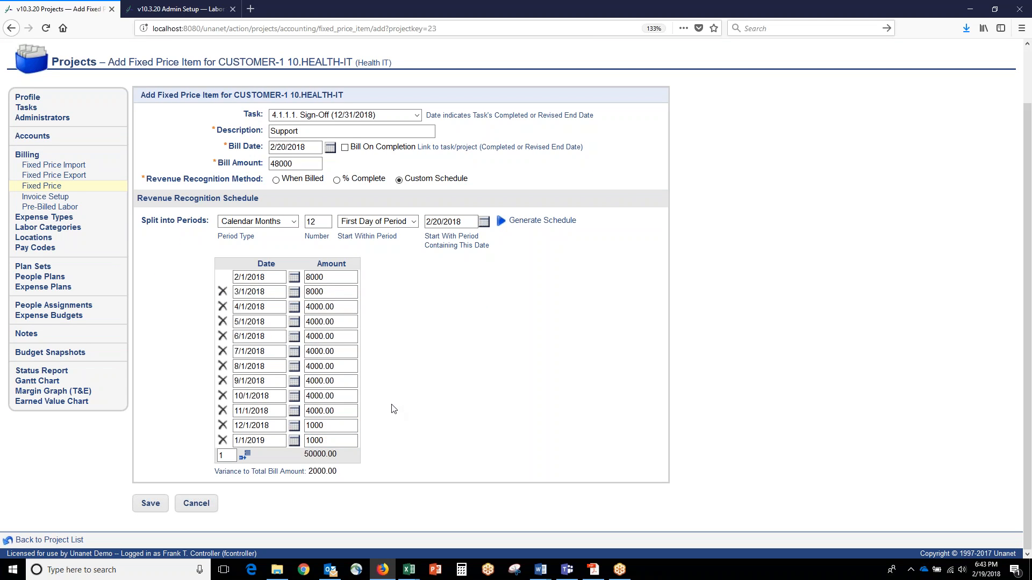
Step: Check the variance to the total bill amount and try to save the fixed price item
{"action": "left_click_drag", "start_coordinate": [215, 471], "coordinate": [304, 473]}
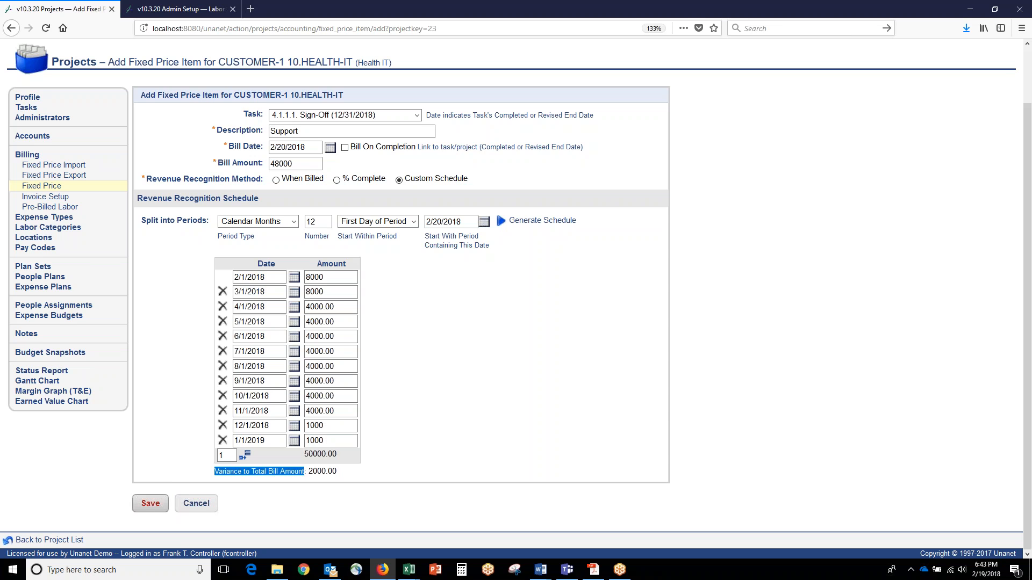
{"action": "left_click", "coordinate": [150, 504]}
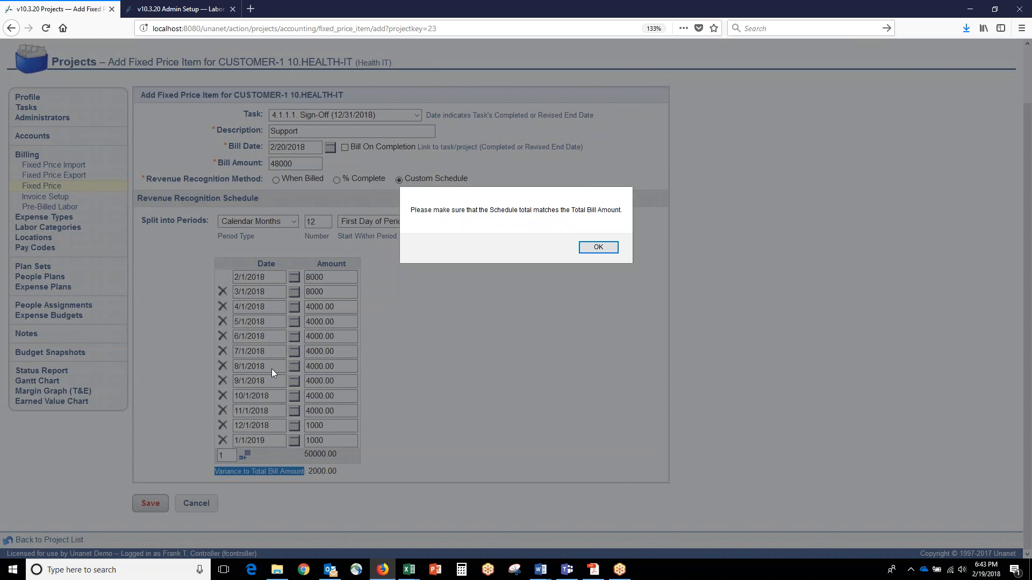
{"action": "left_click", "coordinate": [598, 247]}
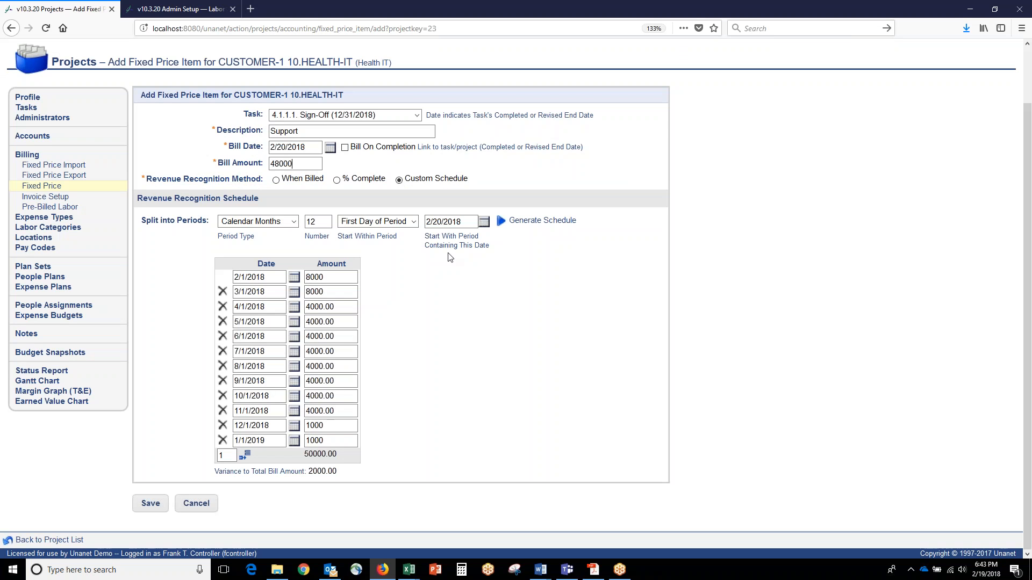
Step: Return to the project list, open 10.10.7011.102 for editing and examine the funded value limit options in its accounting settings
{"action": "scroll", "coordinate": [95, 156], "scroll_direction": "up", "scroll_amount": 3}
{"action": "left_click", "coordinate": [56, 86]}
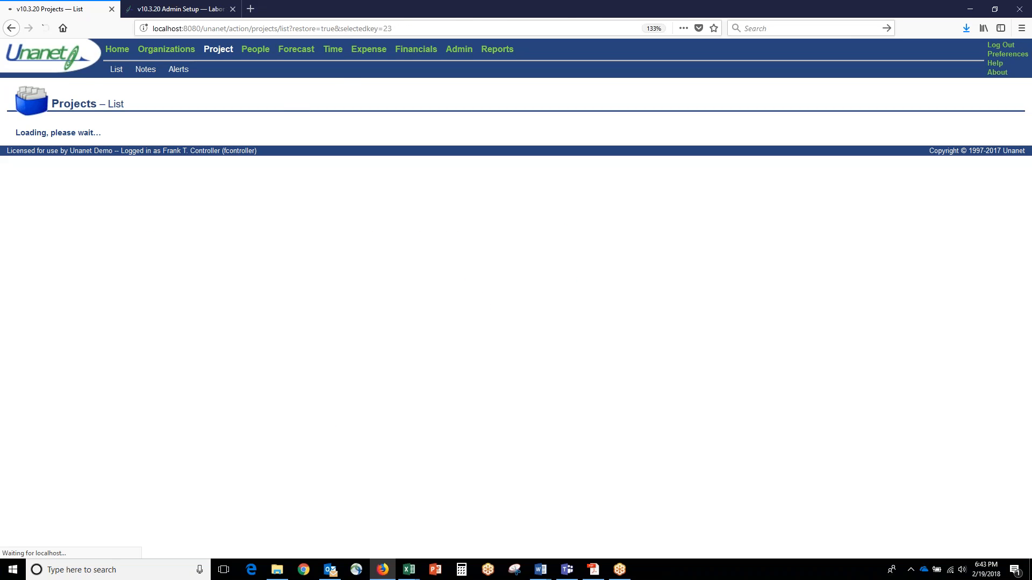
{"action": "scroll", "coordinate": [283, 296], "scroll_direction": "up", "scroll_amount": 4}
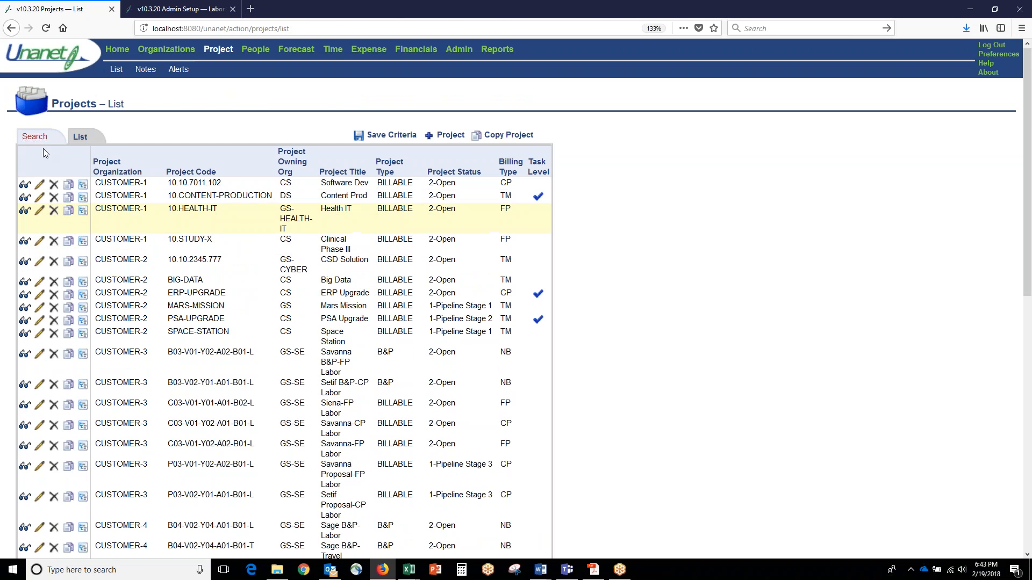
{"action": "left_click", "coordinate": [40, 185]}
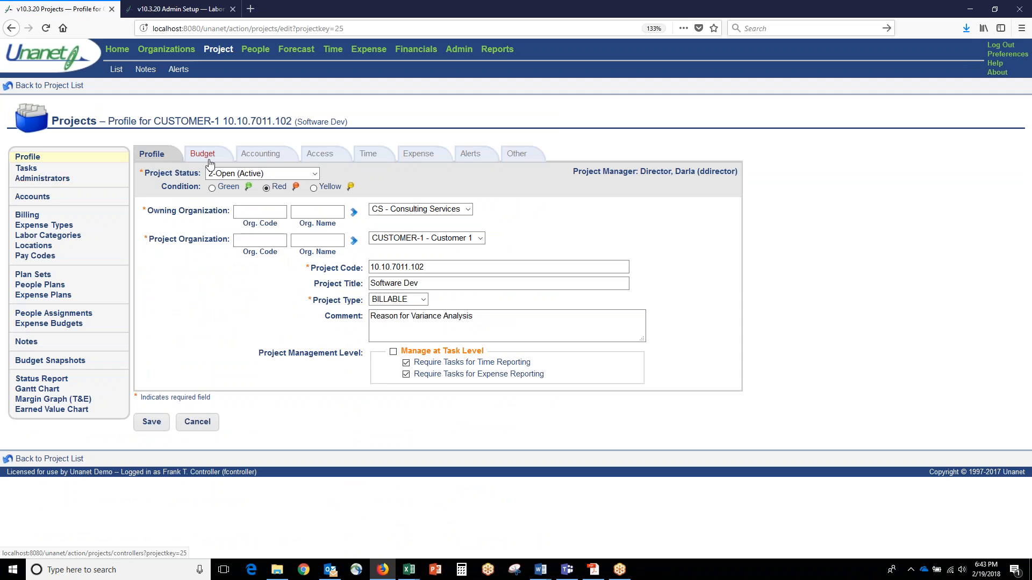
{"action": "left_click", "coordinate": [260, 154]}
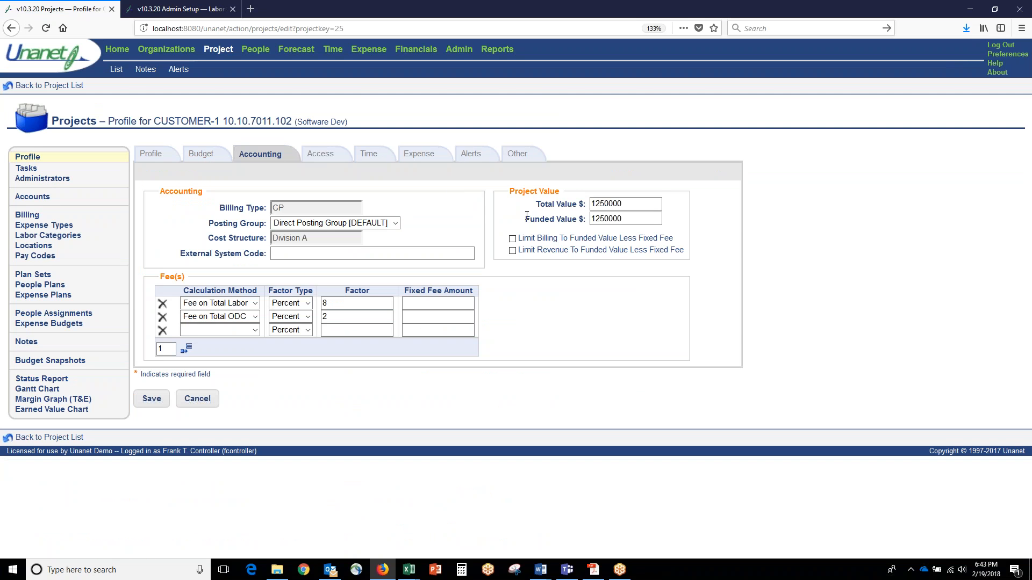
{"action": "left_click_drag", "start_coordinate": [518, 238], "coordinate": [681, 251]}
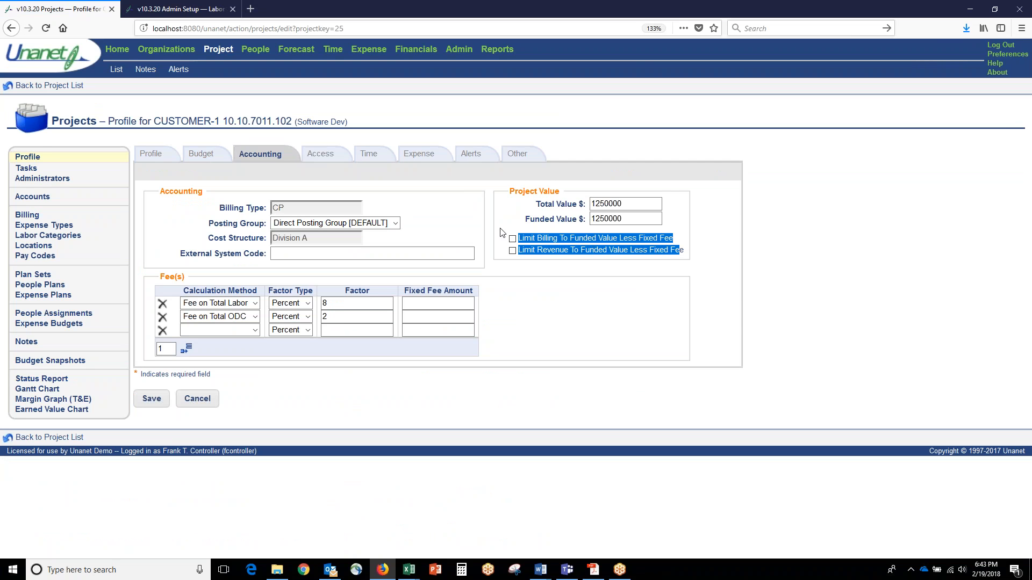
Step: Try out the billing limit option, view the fee calculation methods and add two blank fee rows in the accounting settings
{"action": "left_click", "coordinate": [512, 239]}
{"action": "left_click", "coordinate": [512, 238]}
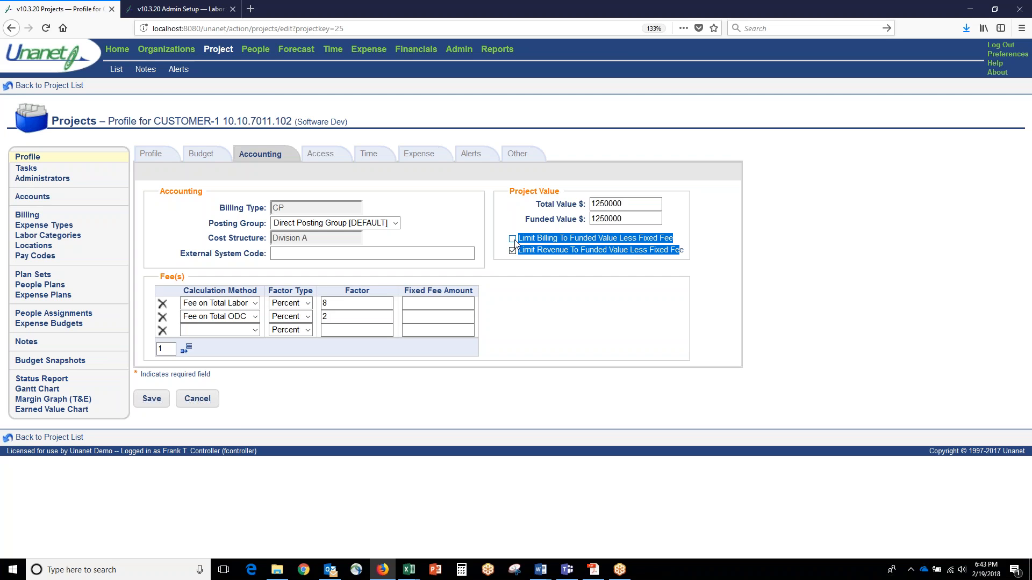
{"action": "left_click", "coordinate": [246, 279]}
{"action": "left_click", "coordinate": [224, 331]}
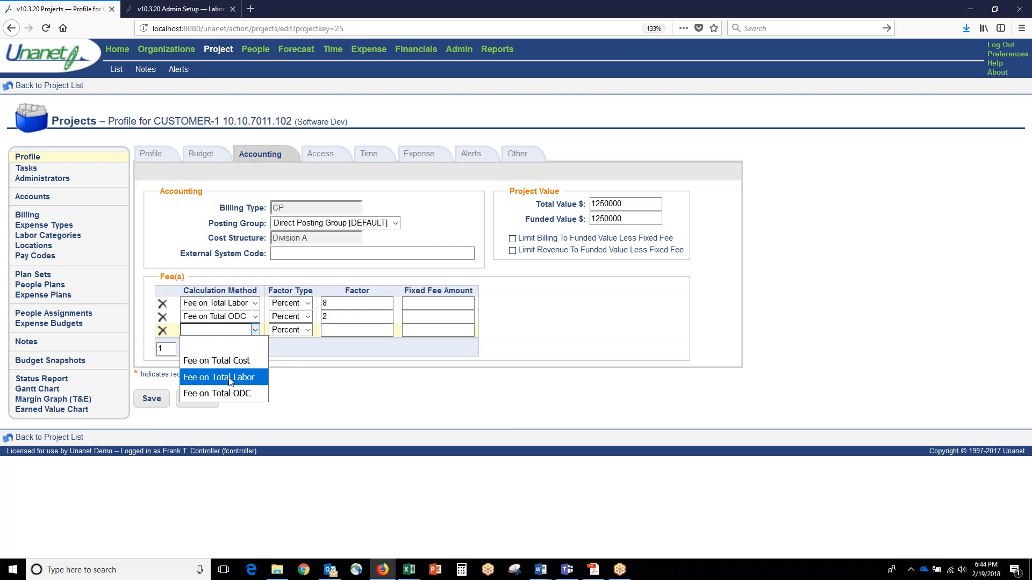
{"action": "left_click", "coordinate": [304, 373]}
{"action": "left_click", "coordinate": [186, 349]}
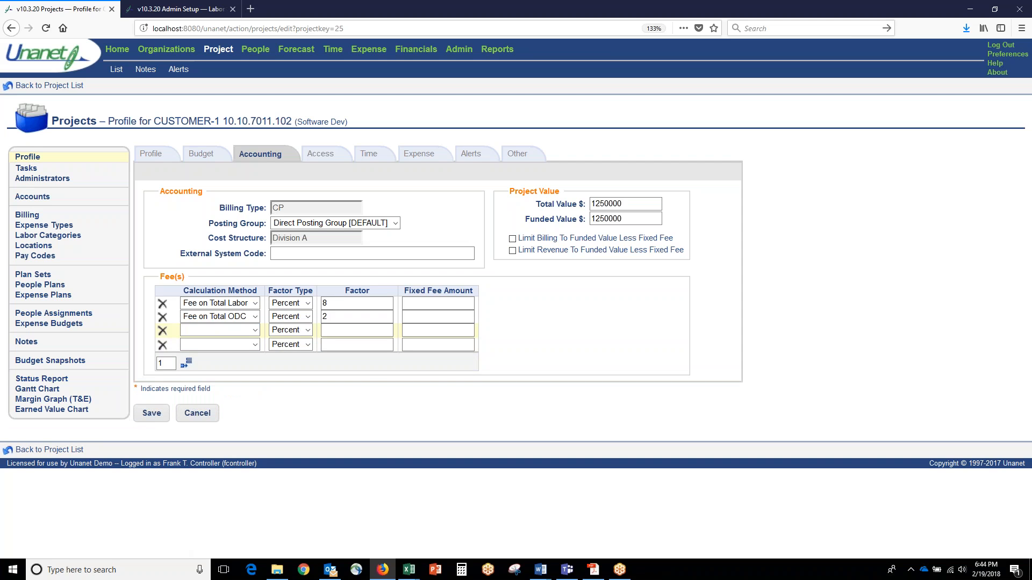
{"action": "left_click", "coordinate": [189, 365]}
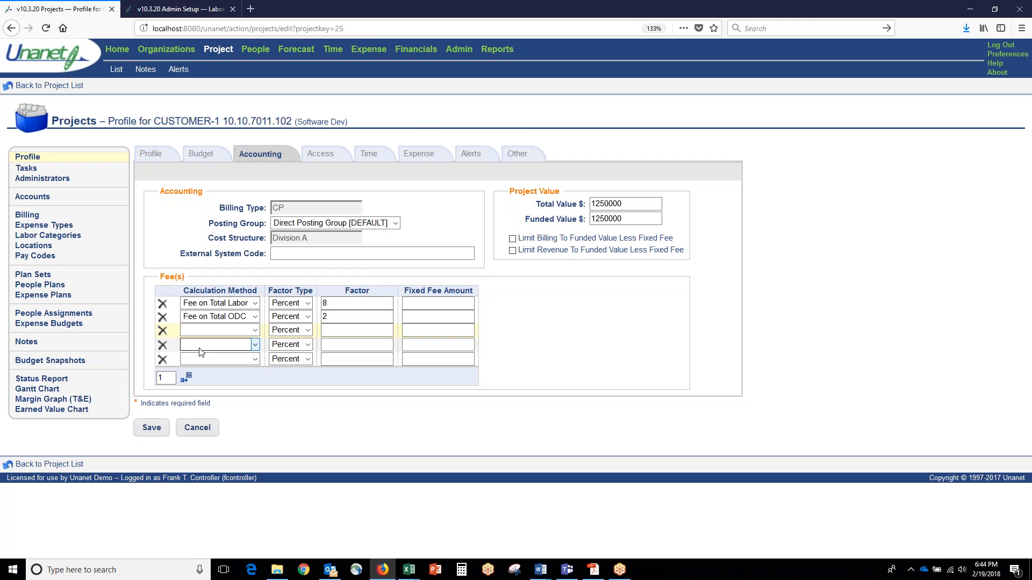
Step: Open the invoice setup of project 10.CONTENT-PRODUCTION and examine the standalone and lead project invoicing options and the contributing project assignment
{"action": "left_click", "coordinate": [29, 86]}
{"action": "scroll", "coordinate": [60, 146], "scroll_direction": "up", "scroll_amount": 5}
{"action": "left_click", "coordinate": [39, 198]}
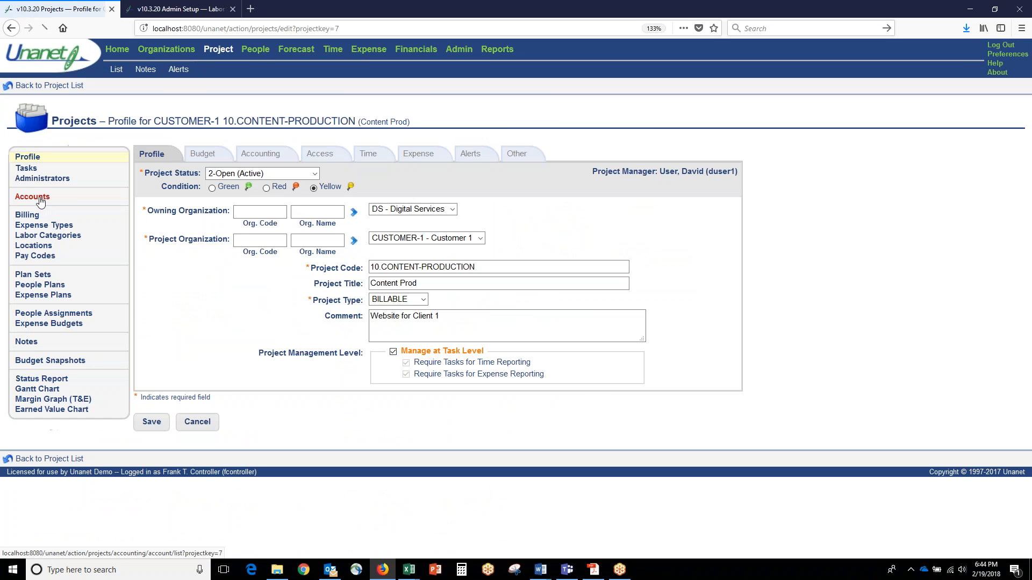
{"action": "left_click", "coordinate": [31, 217]}
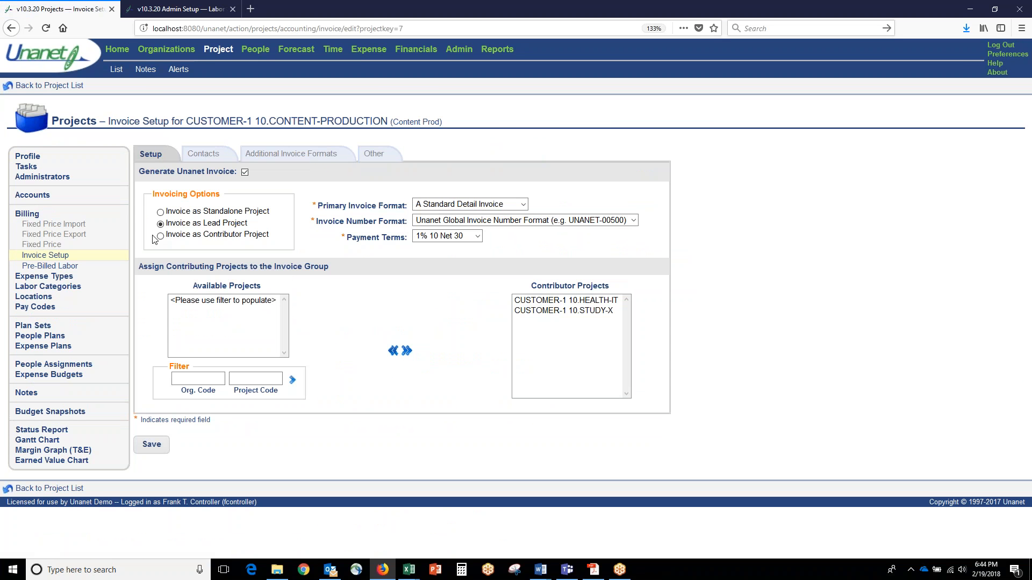
{"action": "left_click_drag", "start_coordinate": [167, 213], "coordinate": [276, 213]}
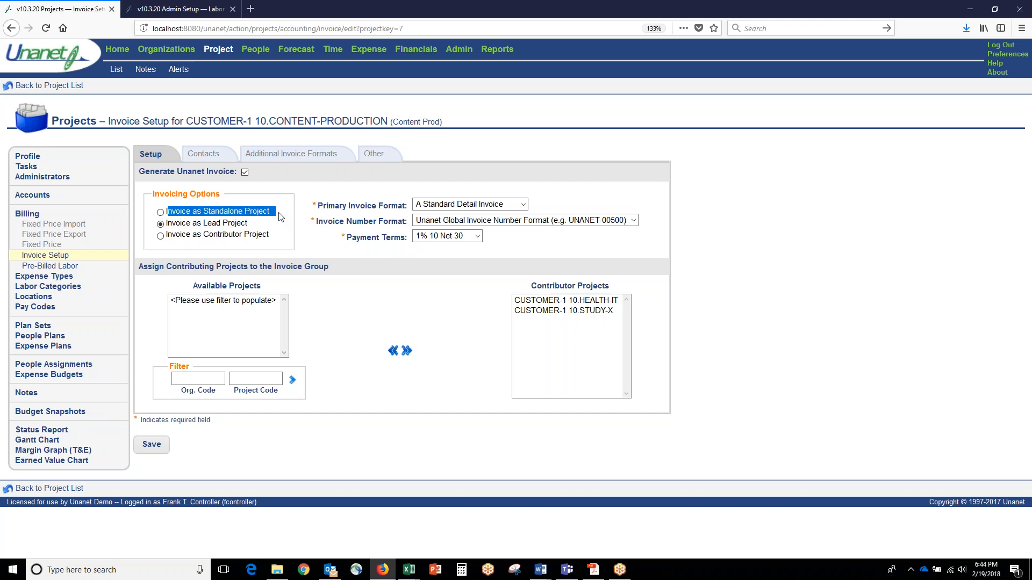
{"action": "left_click_drag", "start_coordinate": [182, 224], "coordinate": [250, 232]}
{"action": "left_click_drag", "start_coordinate": [143, 267], "coordinate": [338, 273]}
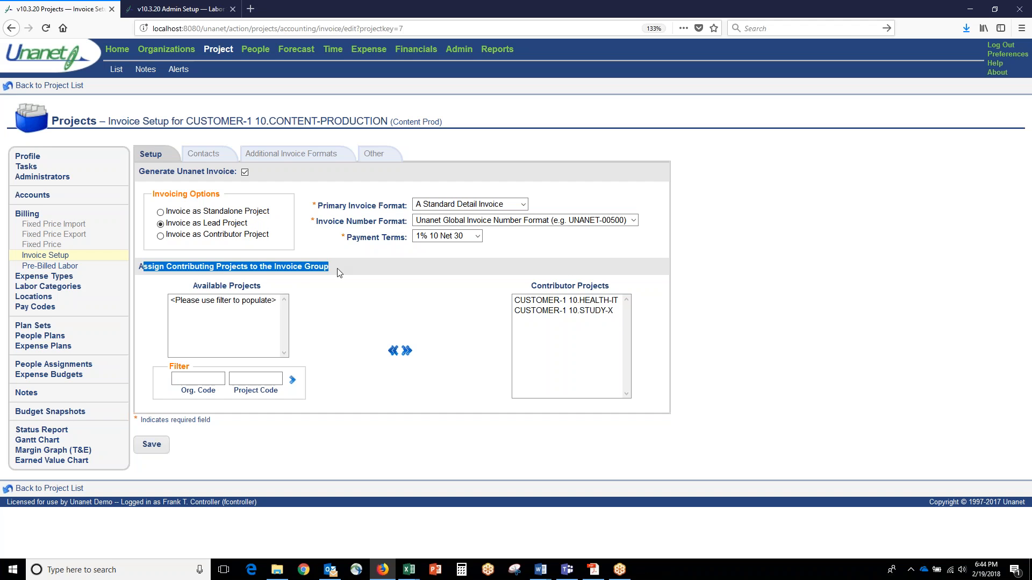
{"action": "left_click_drag", "start_coordinate": [272, 133], "coordinate": [393, 134]}
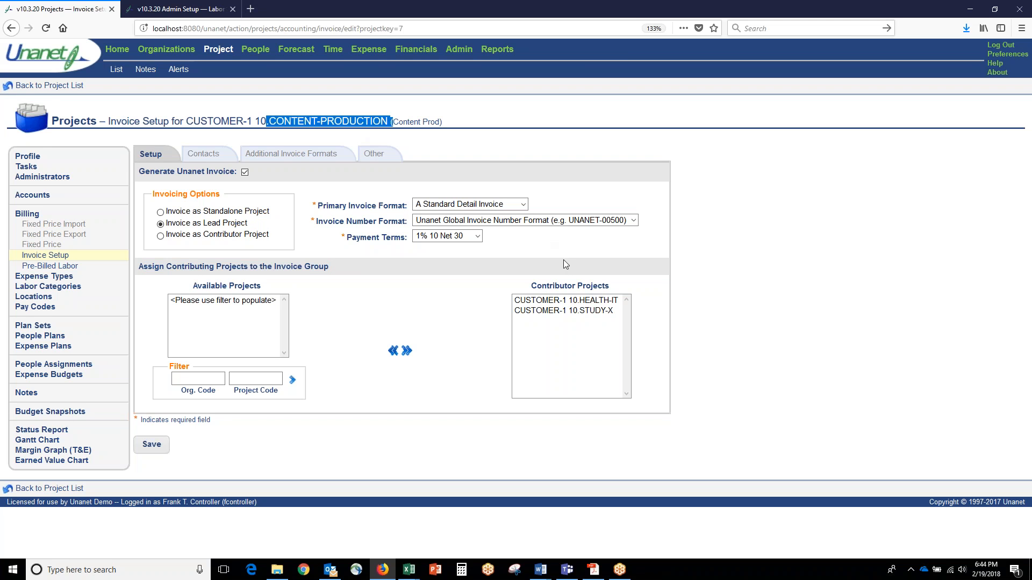
Step: Examine the invoice contacts, the available invoice delivery methods and the Bcc e-mail option
{"action": "left_click", "coordinate": [205, 156]}
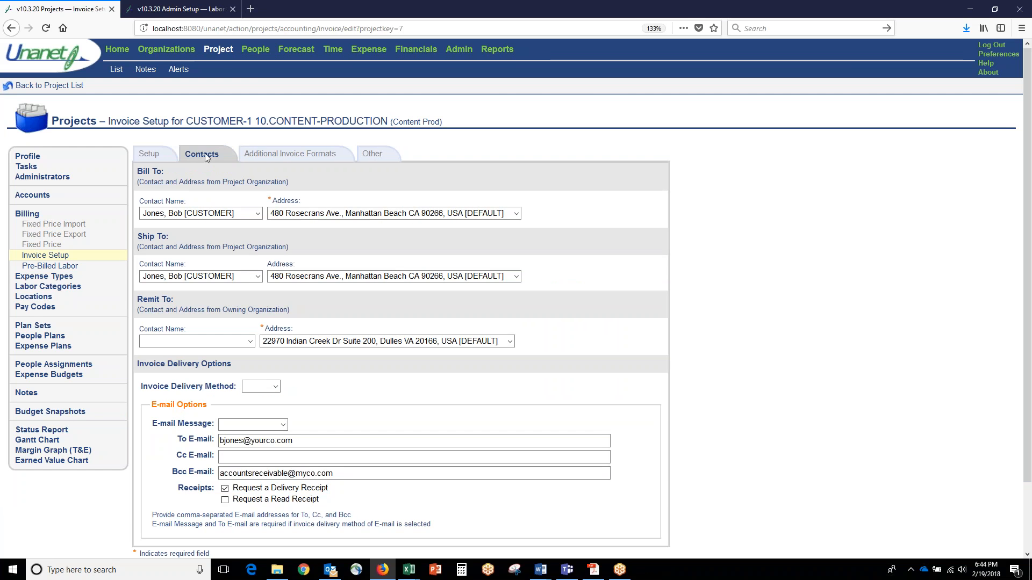
{"action": "left_click", "coordinate": [274, 386]}
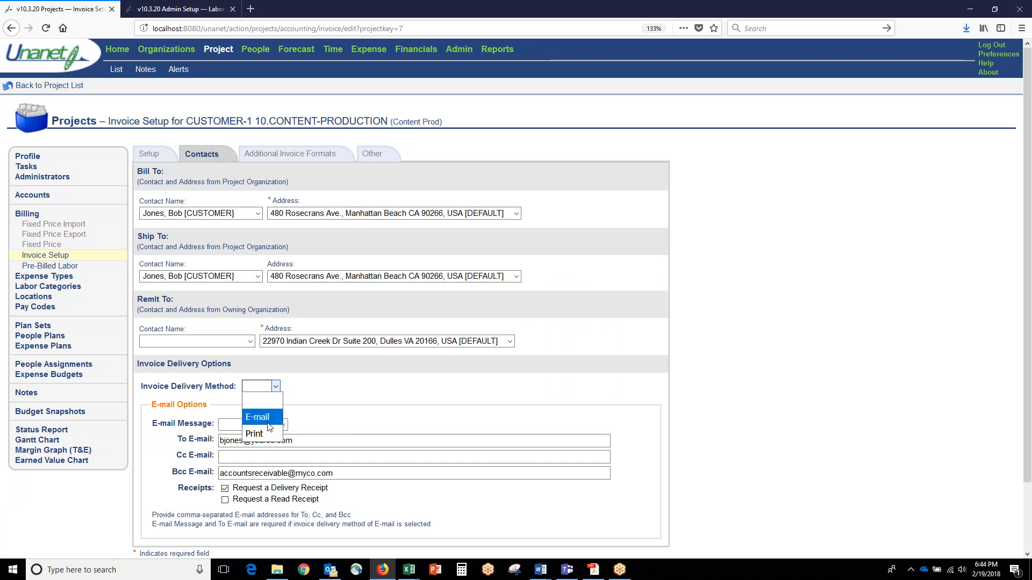
{"action": "left_click", "coordinate": [311, 422]}
{"action": "left_click_drag", "start_coordinate": [211, 472], "coordinate": [177, 475]}
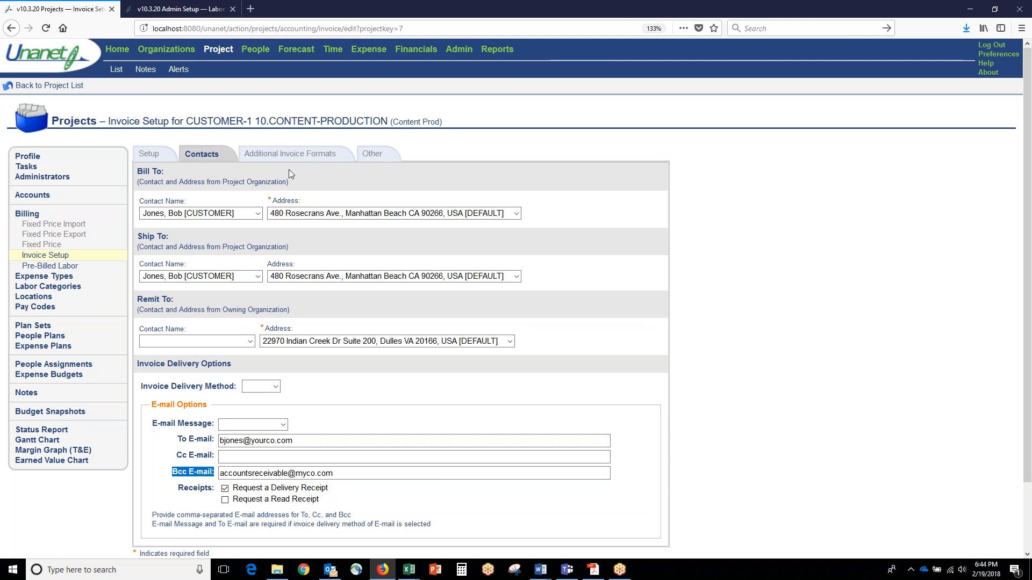
Step: Review the additional invoice formats, then the optional header information, description and invoice memo
{"action": "left_click", "coordinate": [302, 156]}
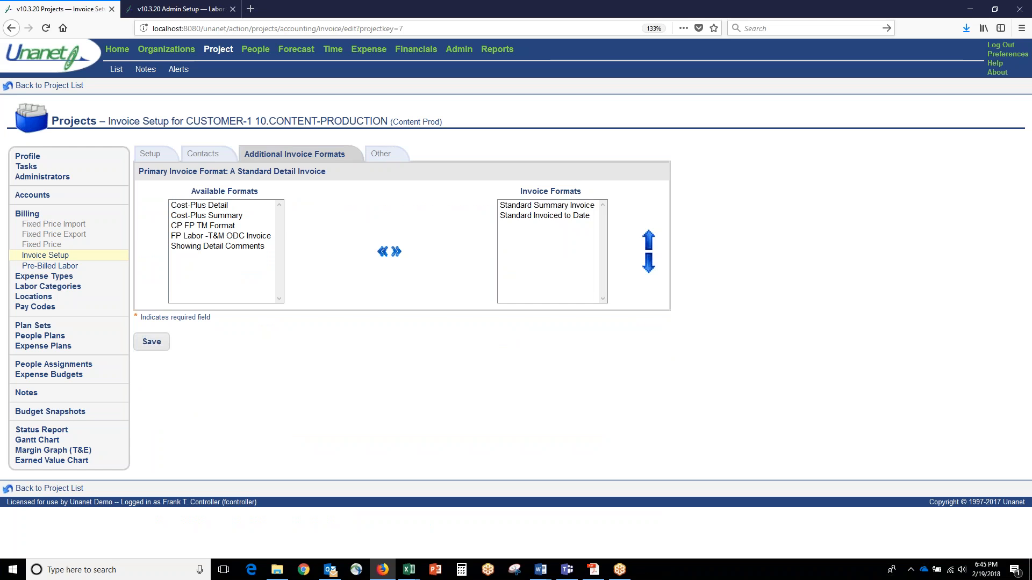
{"action": "left_click", "coordinate": [383, 155]}
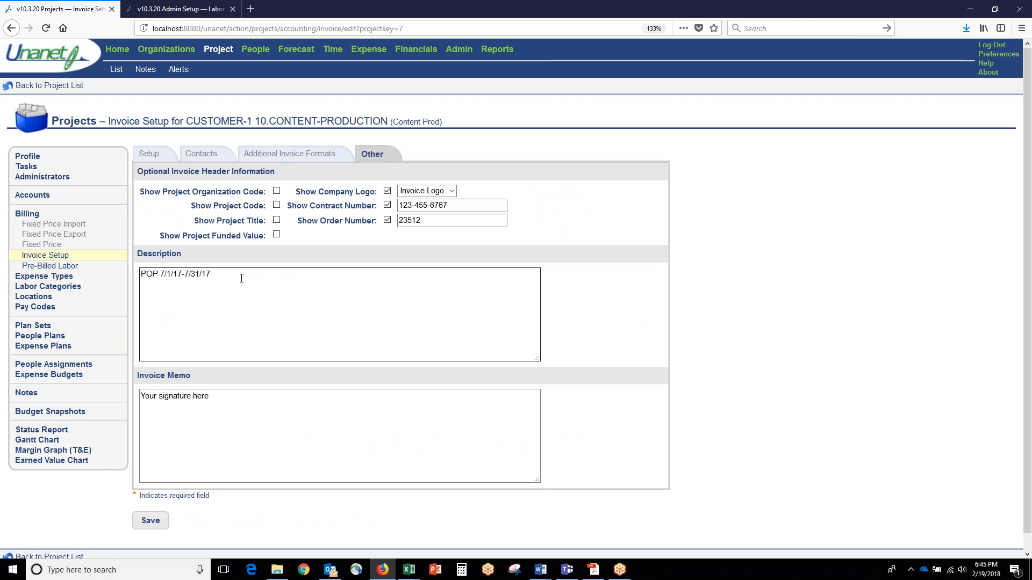
{"action": "left_click_drag", "start_coordinate": [221, 278], "coordinate": [137, 275]}
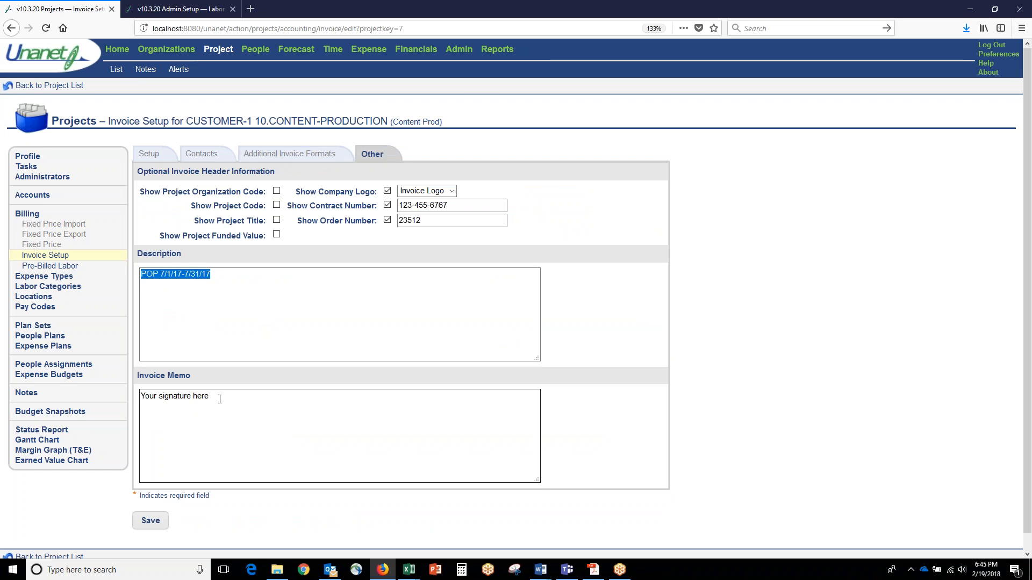
{"action": "left_click_drag", "start_coordinate": [218, 398], "coordinate": [129, 387]}
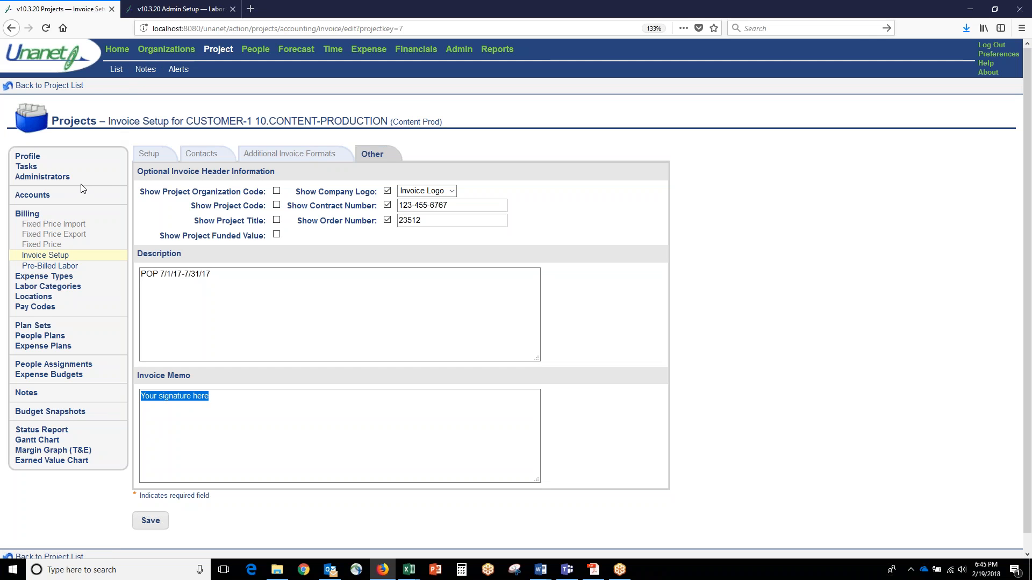
Step: Run the shared FINAR02-Billing & Revenue Summary report from the Financials dashboard and examine its deferred revenue column
{"action": "left_click", "coordinate": [416, 49]}
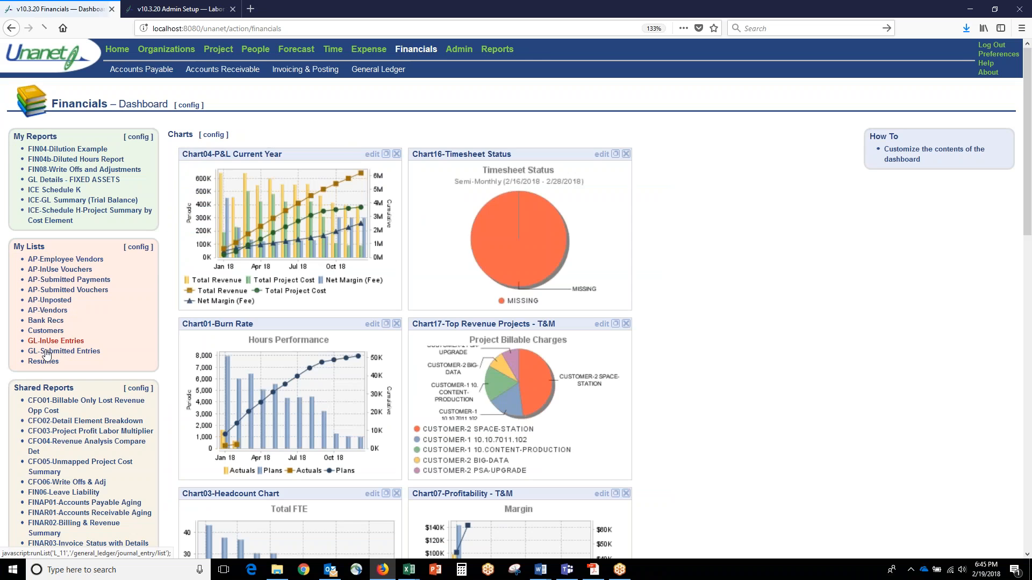
{"action": "left_click", "coordinate": [56, 524]}
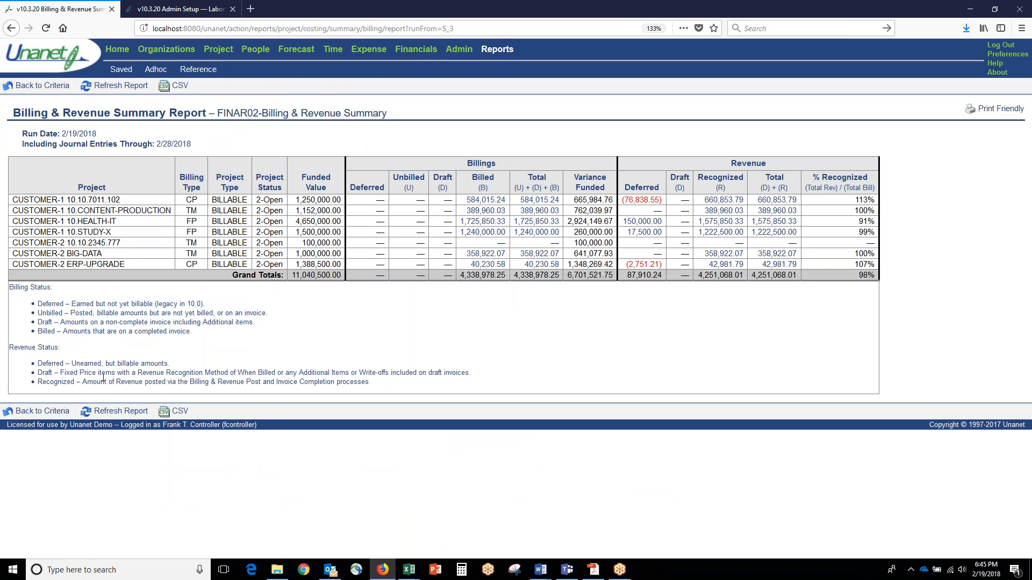
{"action": "key", "text": "ctrl+plus"}
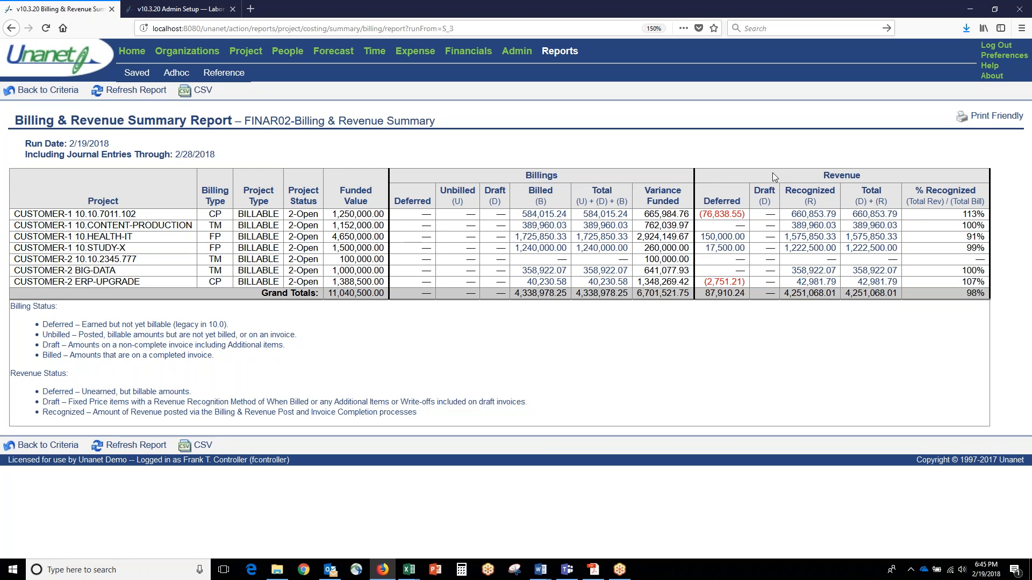
{"action": "left_click_drag", "start_coordinate": [699, 202], "coordinate": [740, 202]}
{"action": "left_click", "coordinate": [1026, 24]}
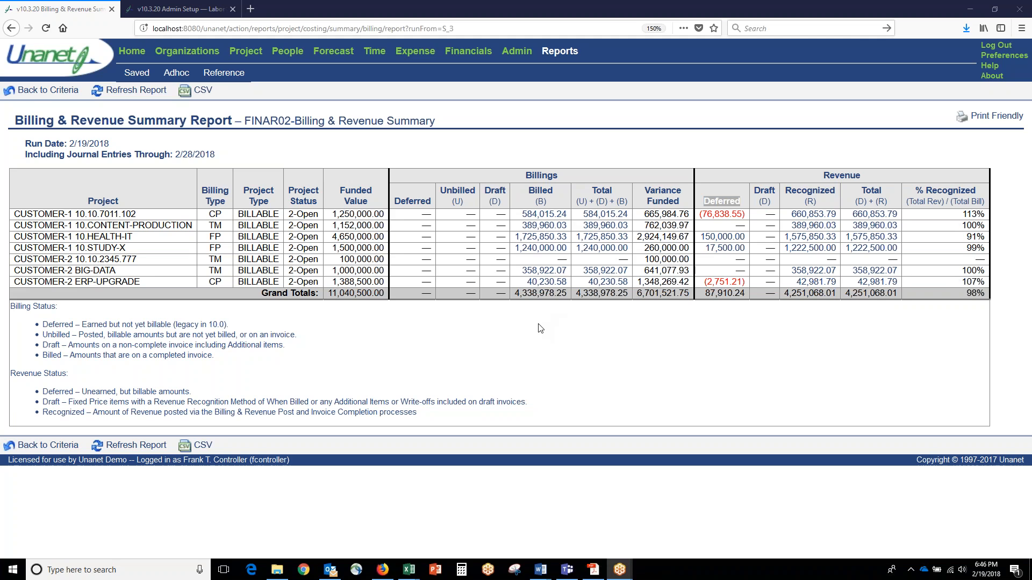